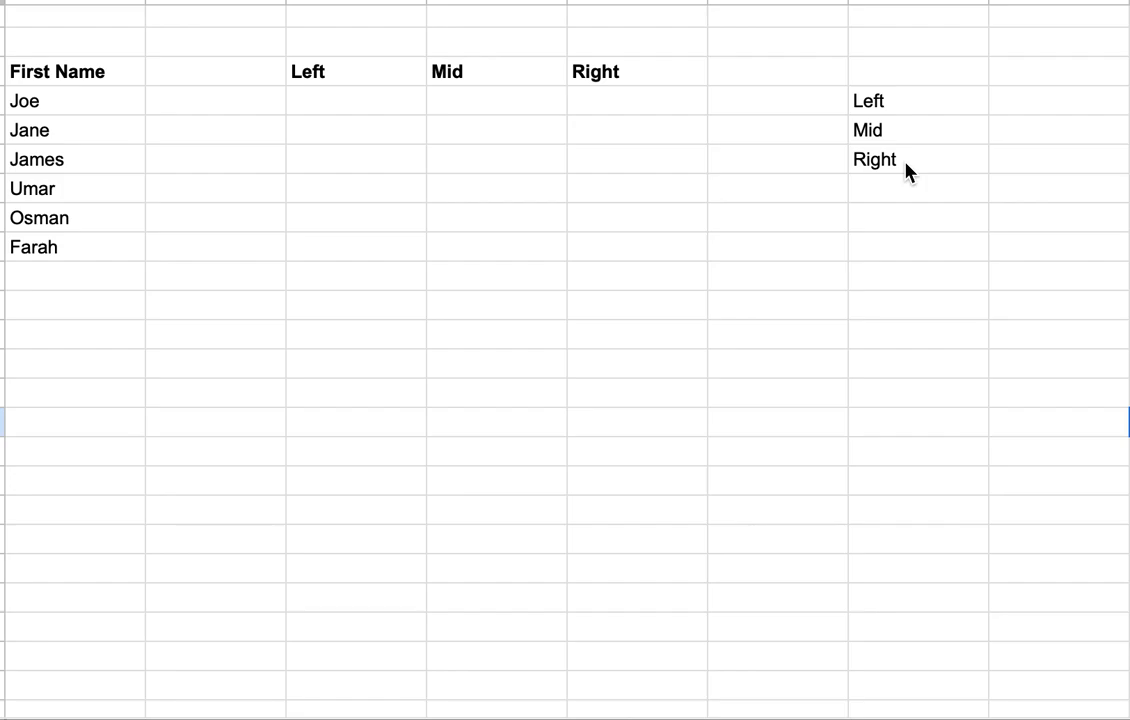
left_click(380, 116)
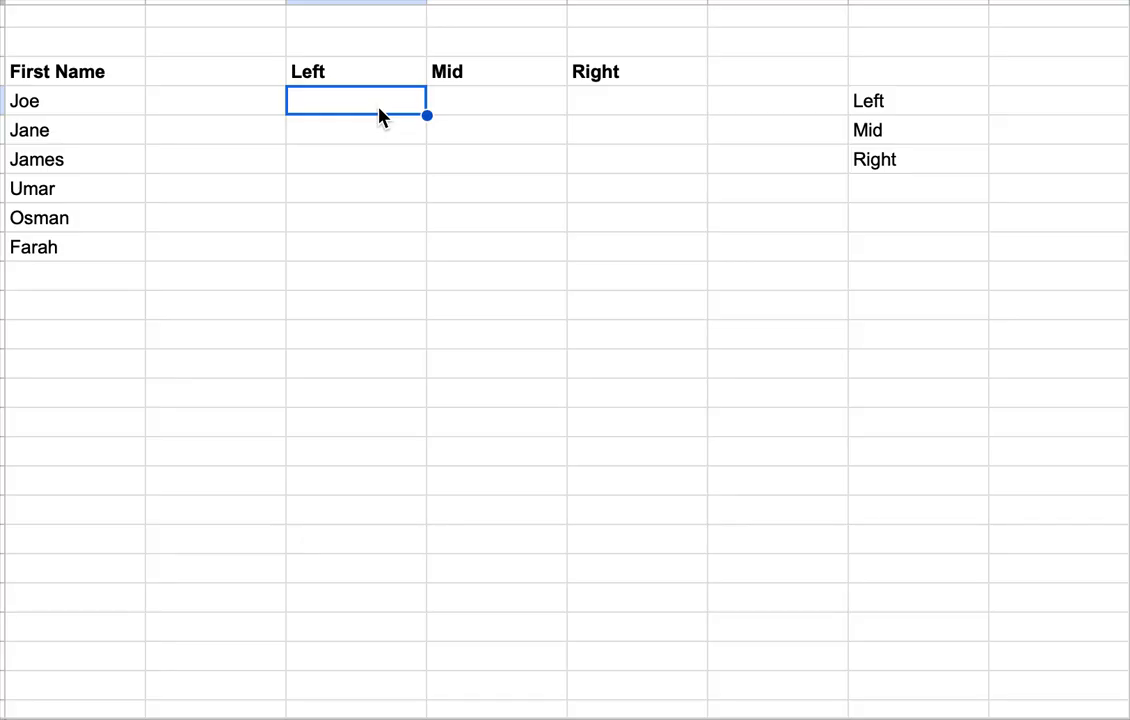
left_click(92, 77)
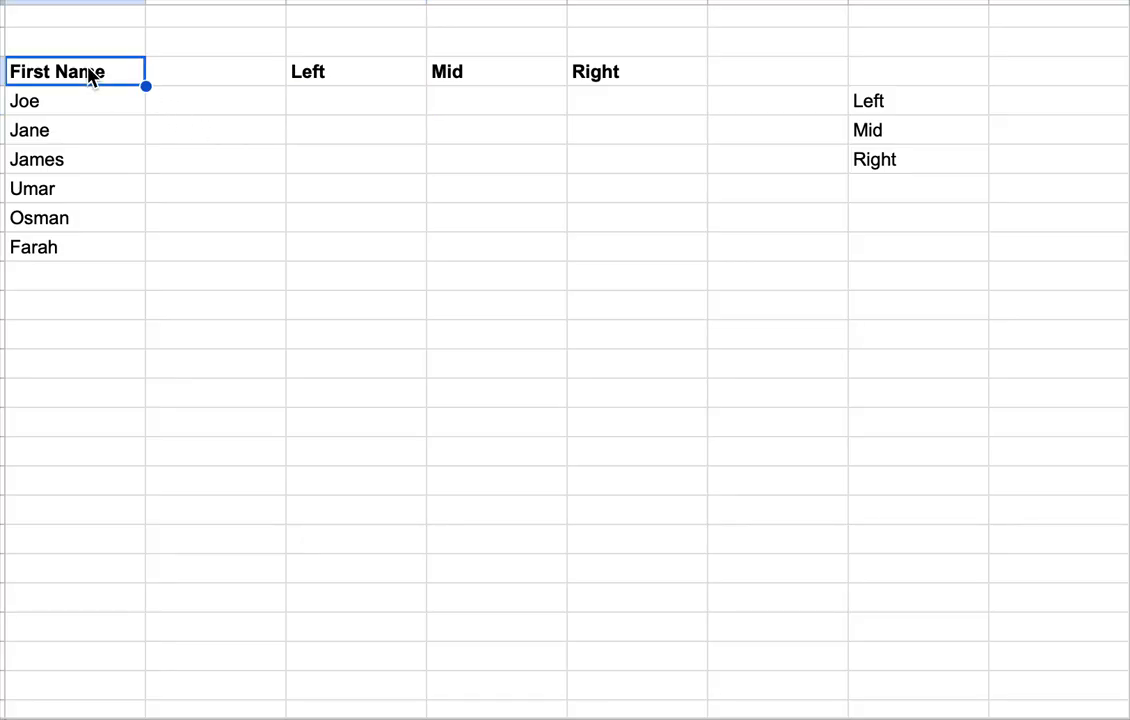
left_click_drag(88, 100, 101, 262)
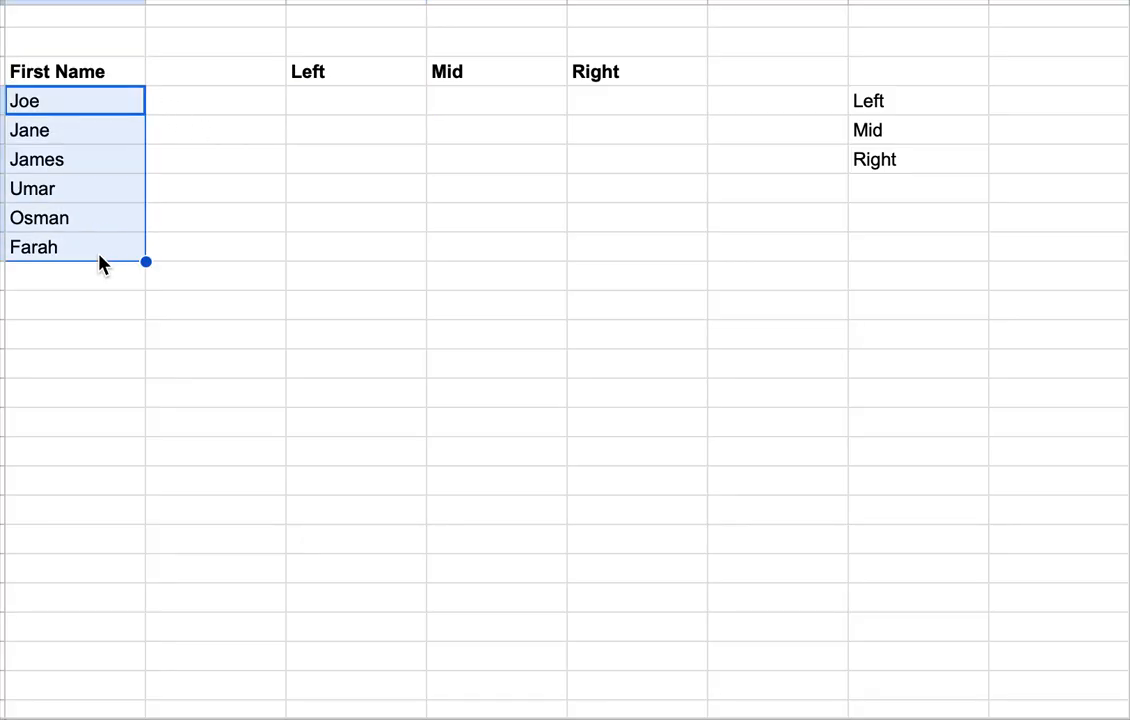
Step: Enter the formula =left(A134,1) in the first cell under the Left heading
left_click(343, 108)
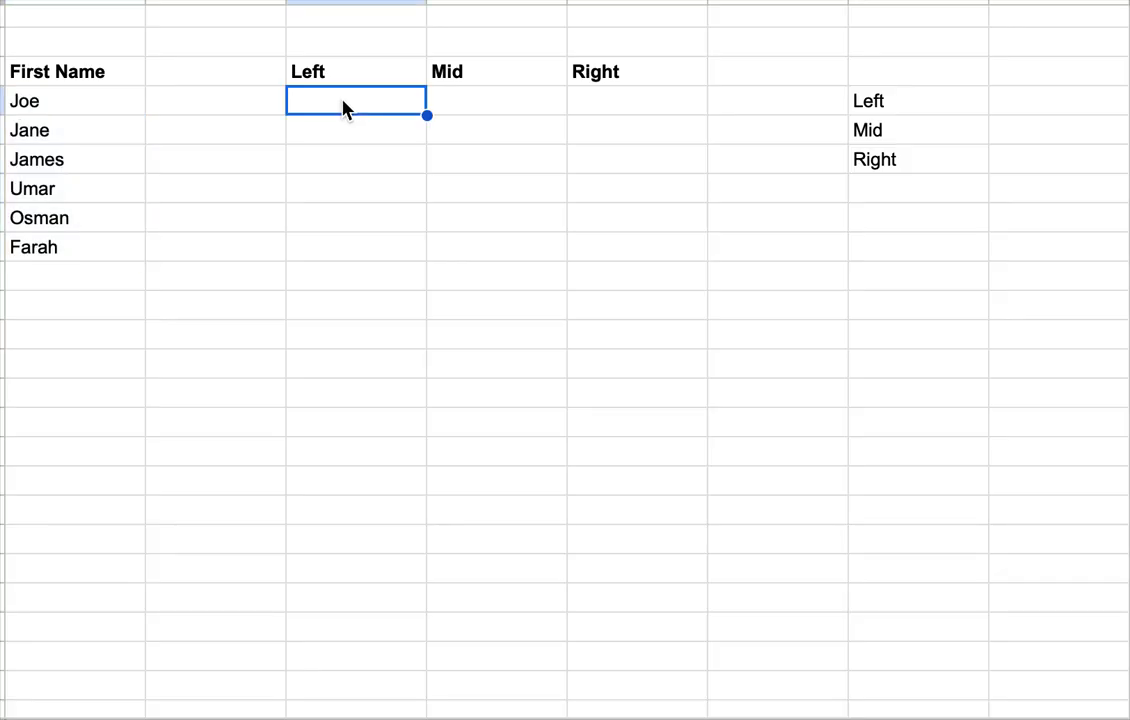
type("=left")
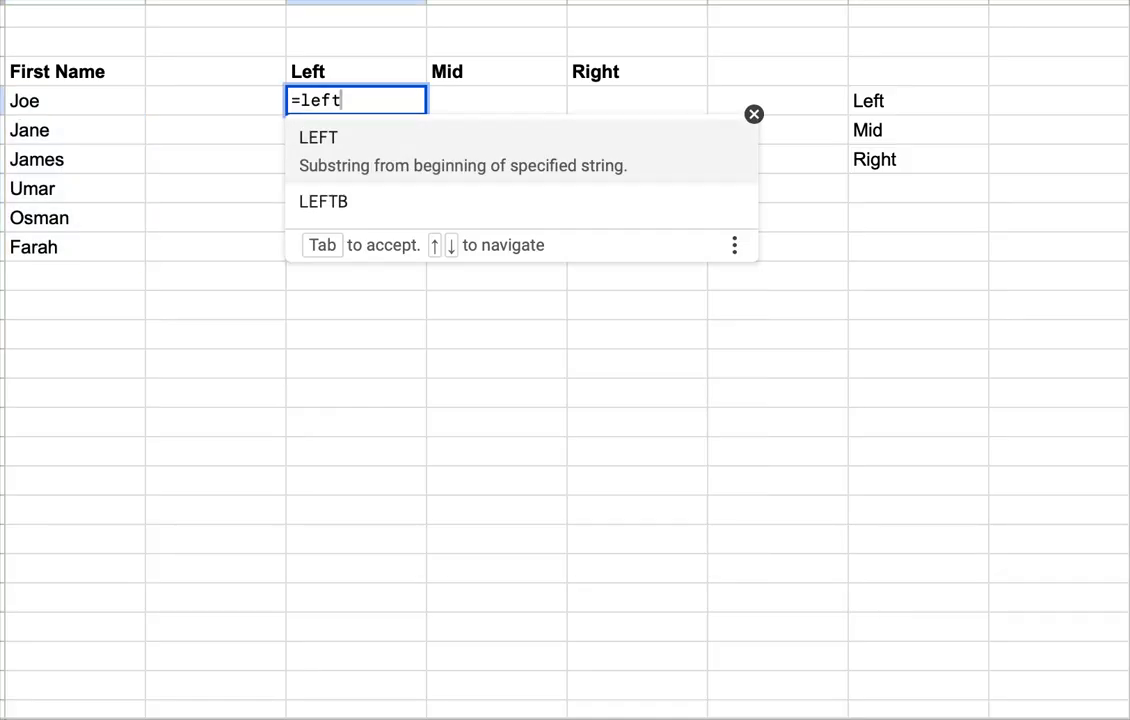
type("(")
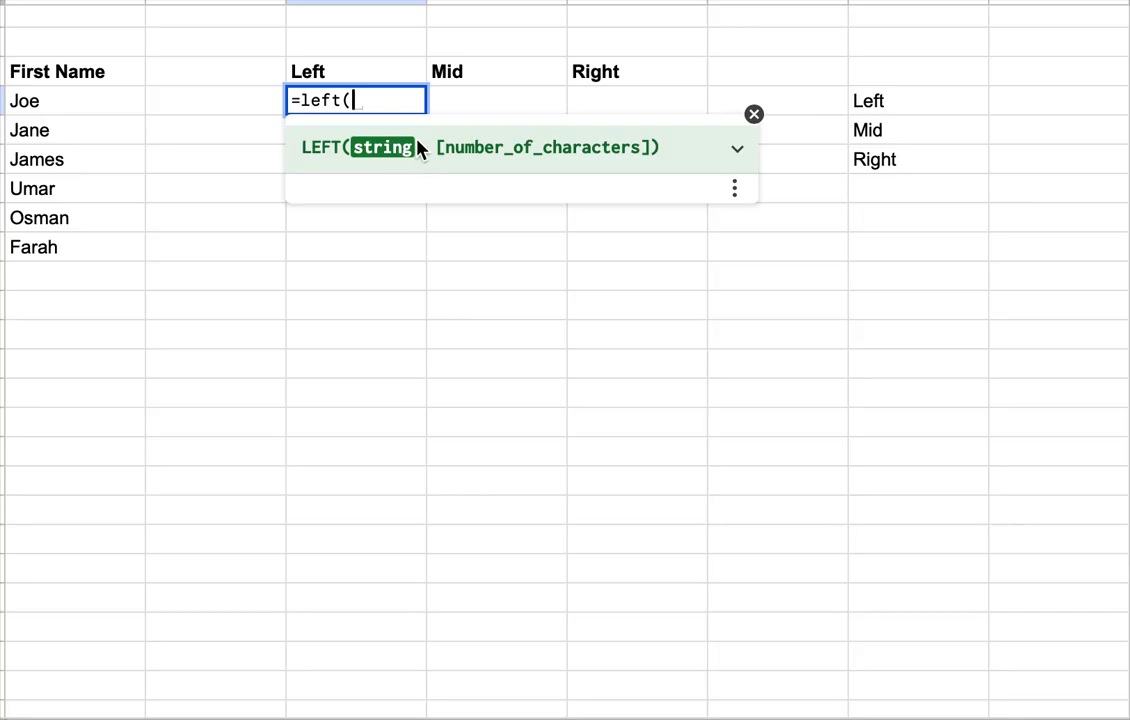
left_click(55, 110)
type(",")
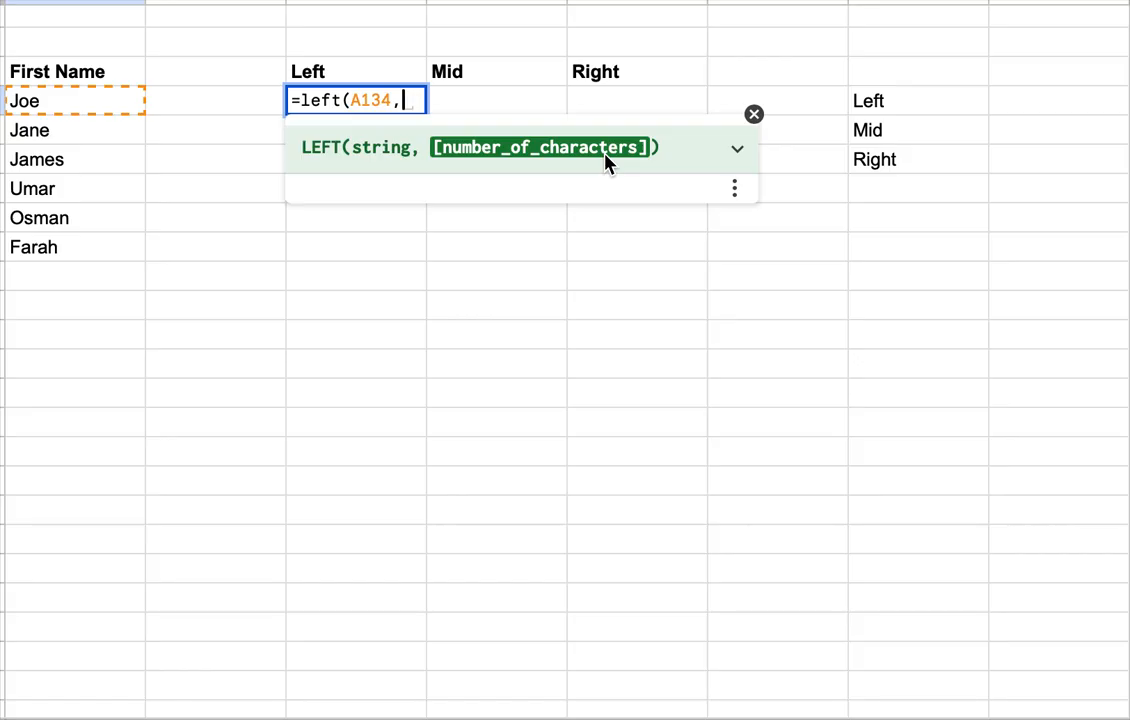
type("1)")
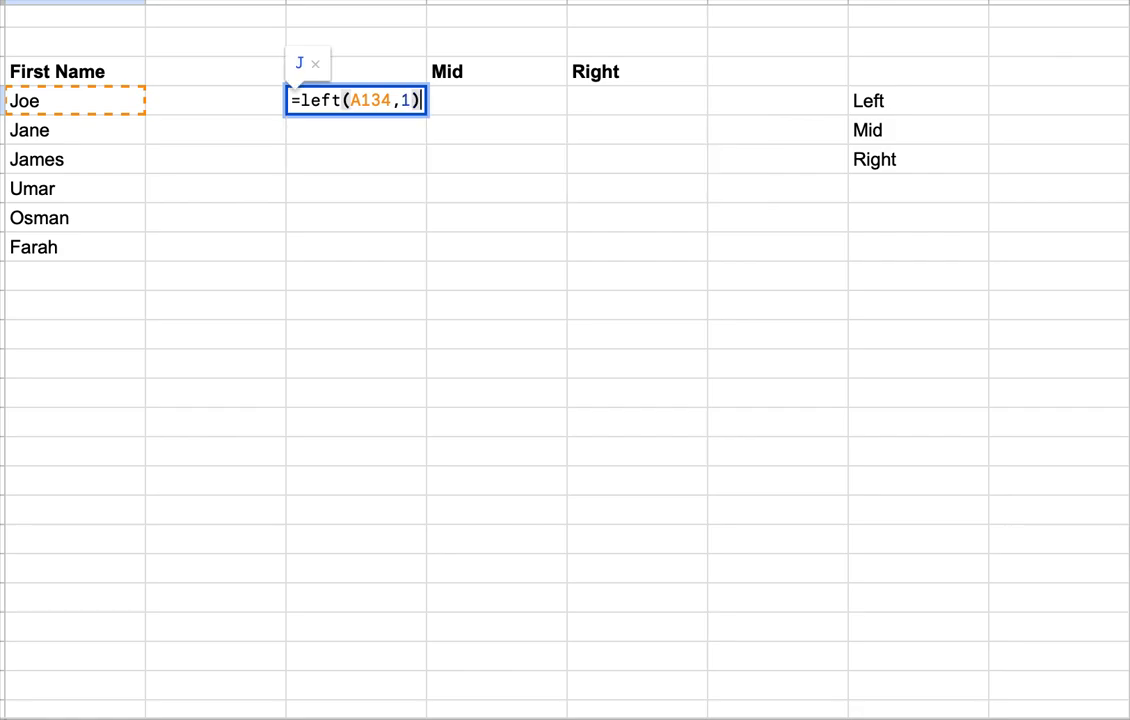
key("Return")
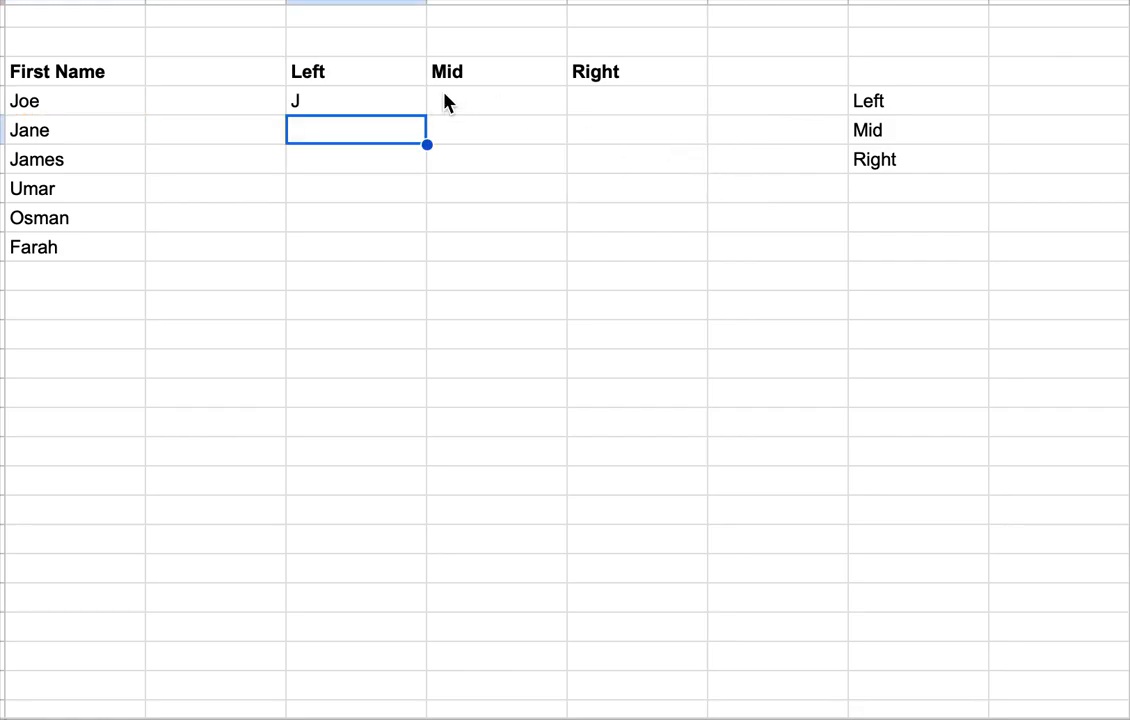
Step: Change the number of characters in the first cell's LEFT formula to 2
left_click(393, 106)
key("Return")
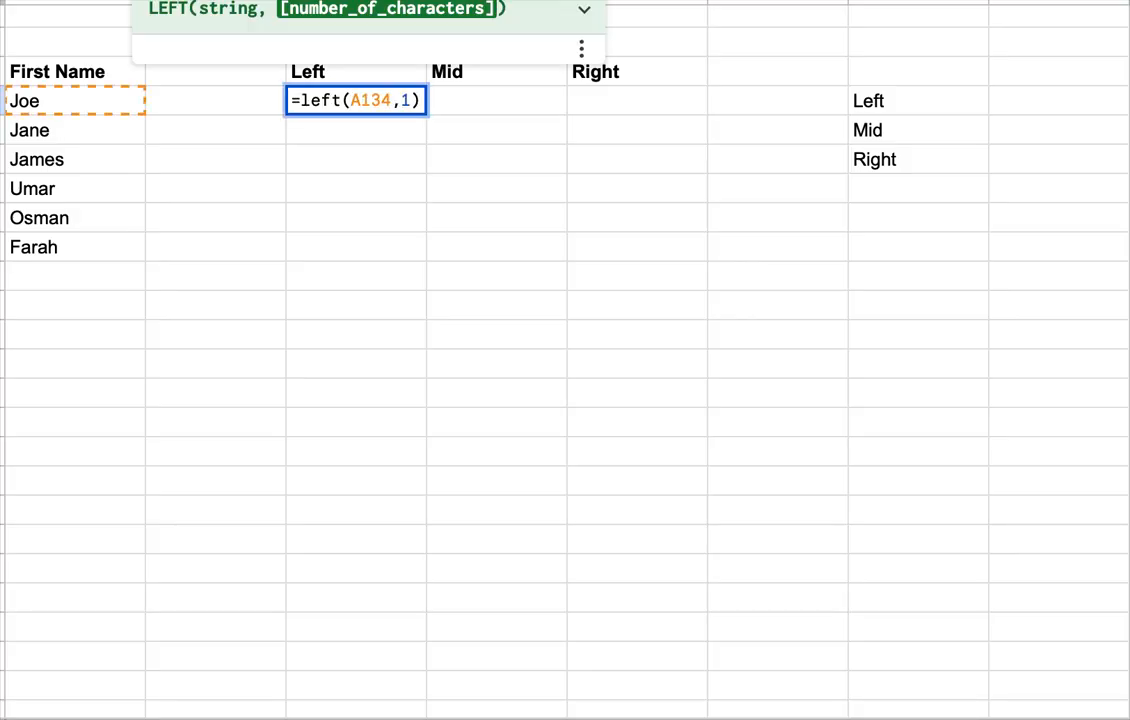
left_click(412, 104)
key("BackSpace")
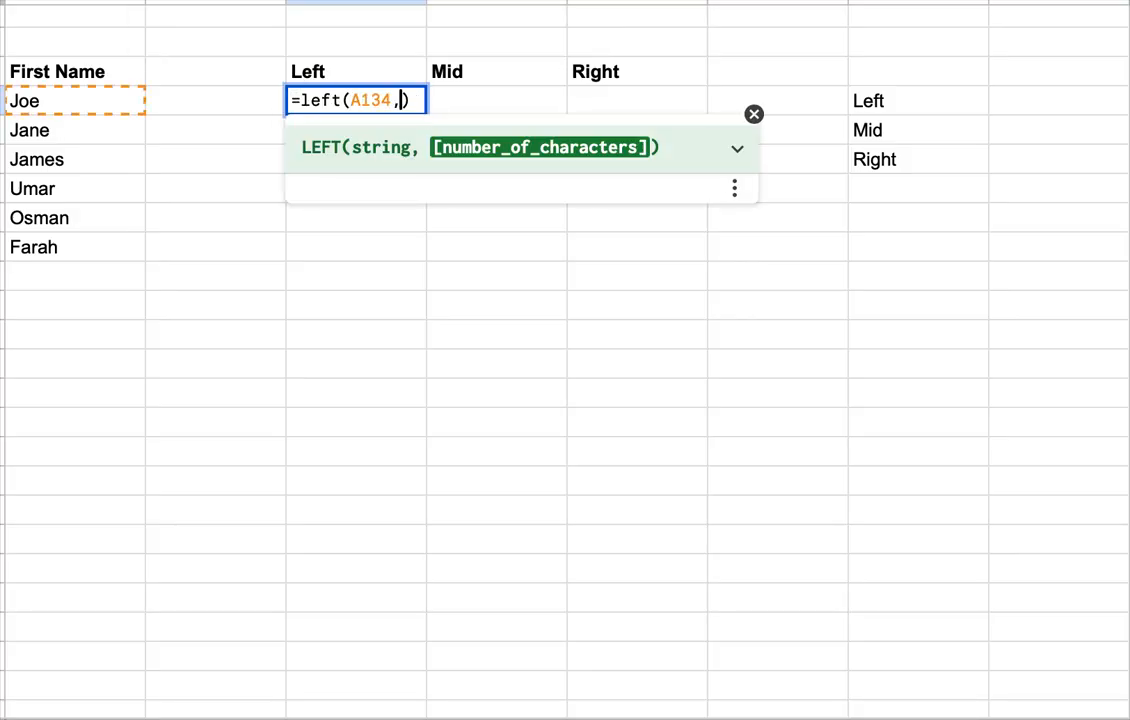
type("2")
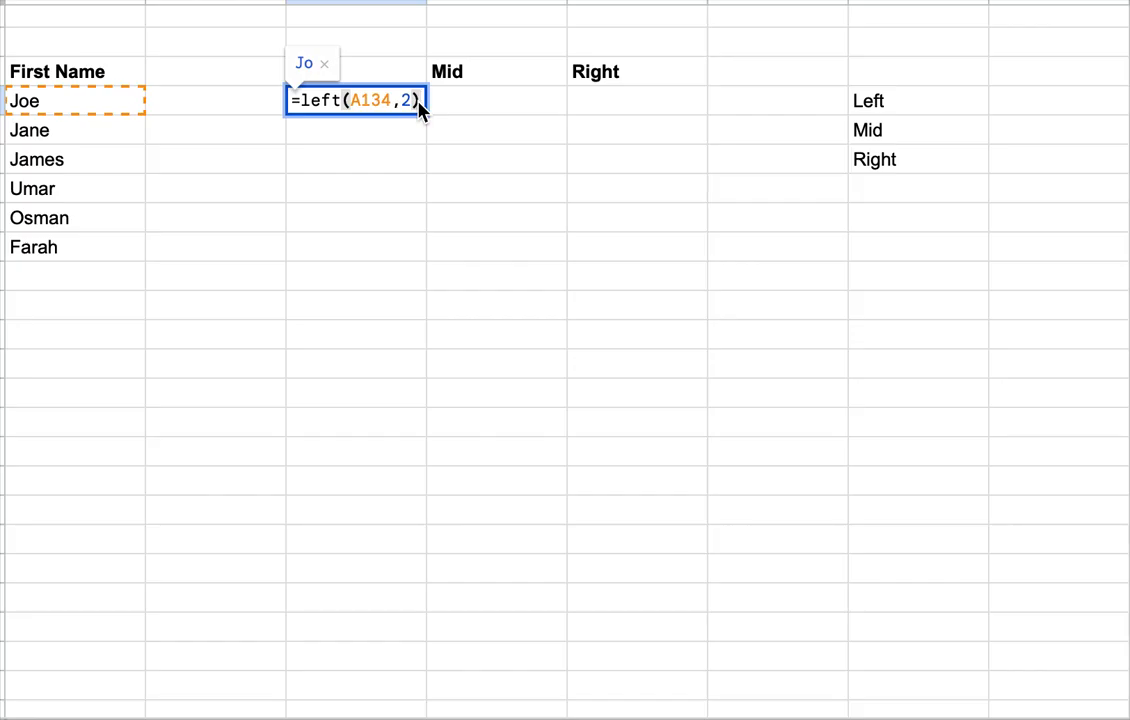
key("Return")
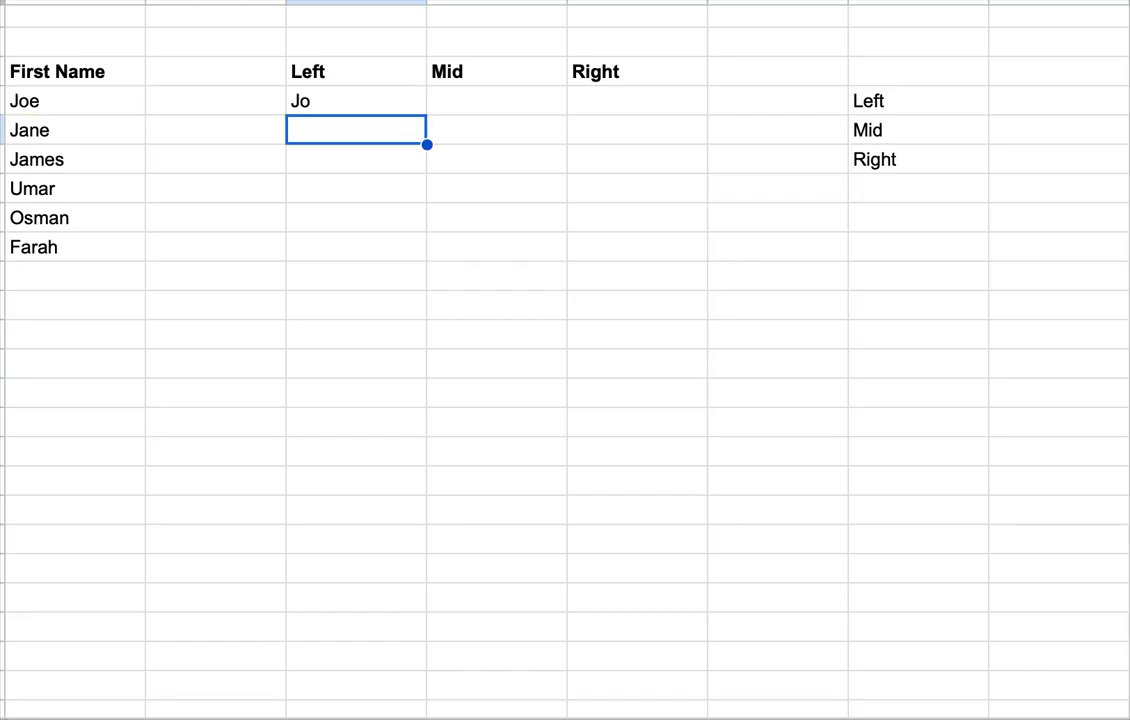
Step: Set the number of characters in the first cell's LEFT formula to 3
left_click(380, 104)
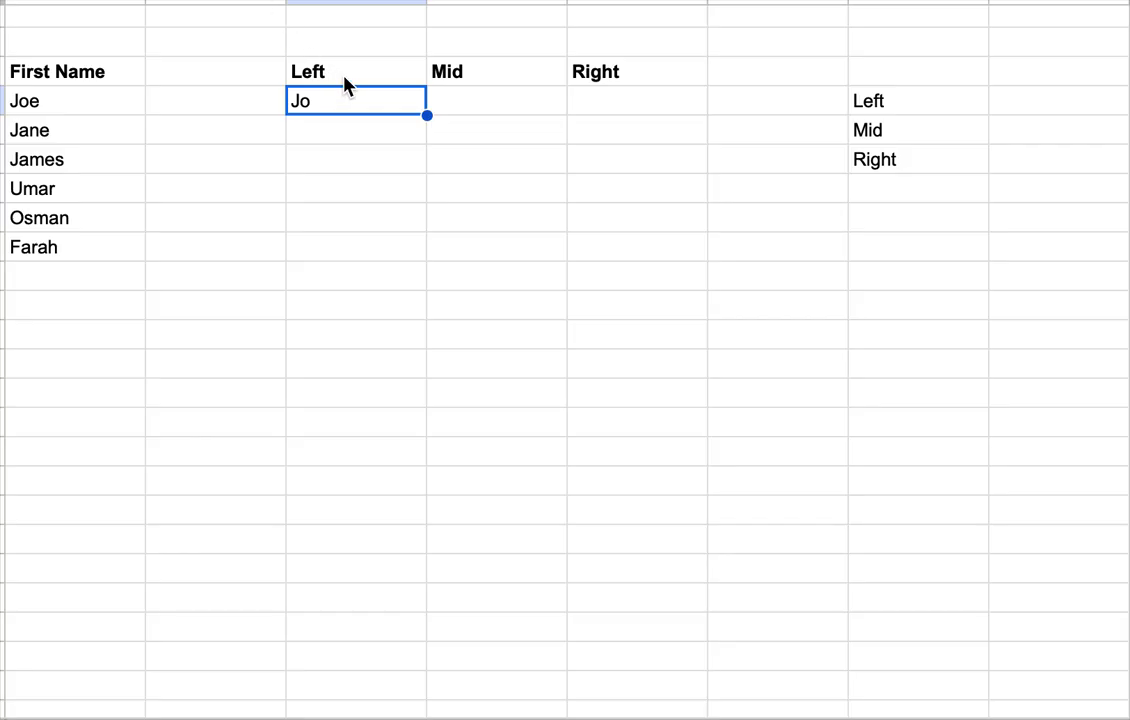
double_click(327, 111)
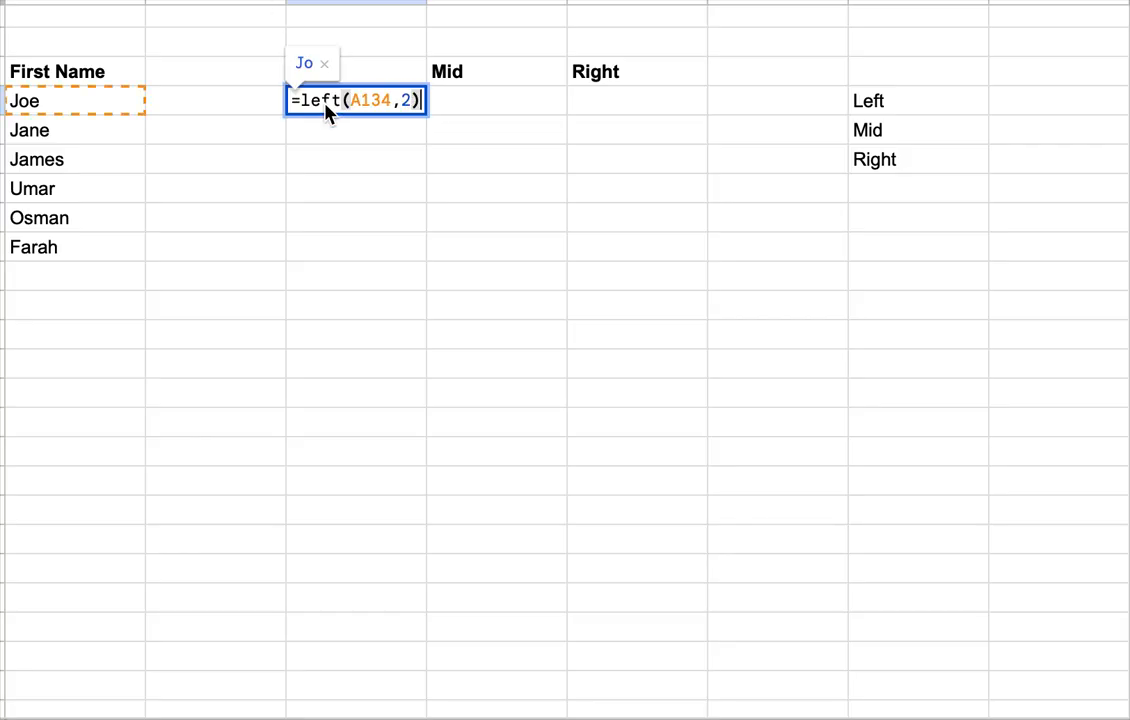
left_click(415, 104)
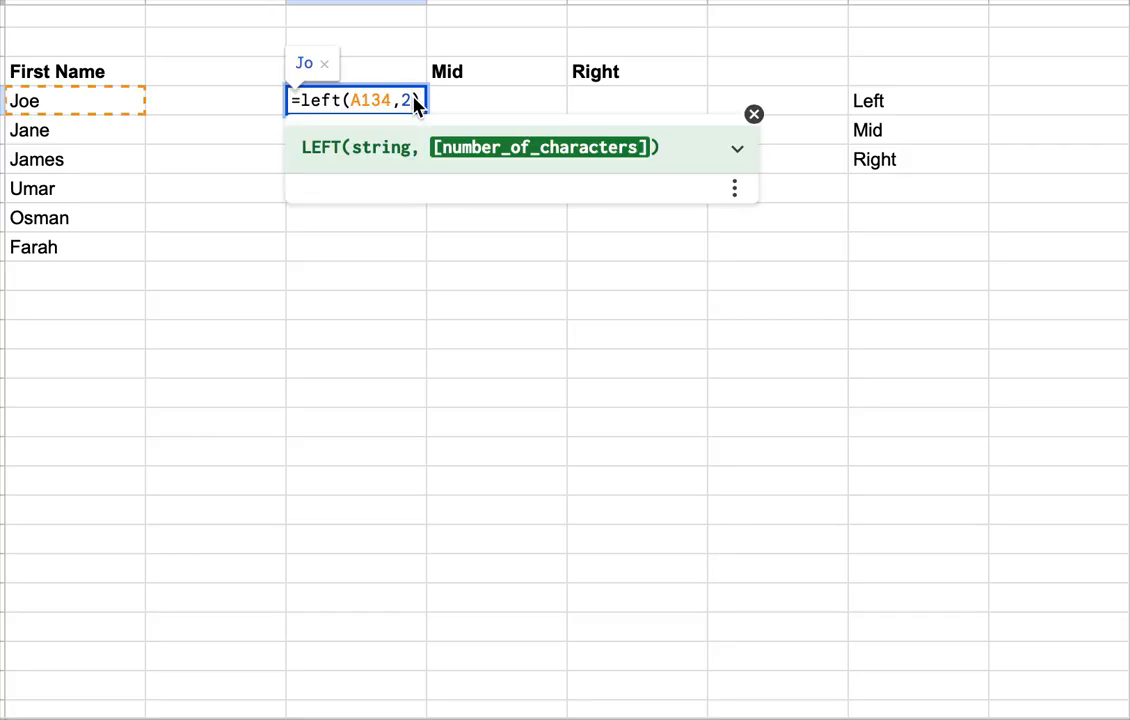
key("BackSpace")
type("3")
key("Right")
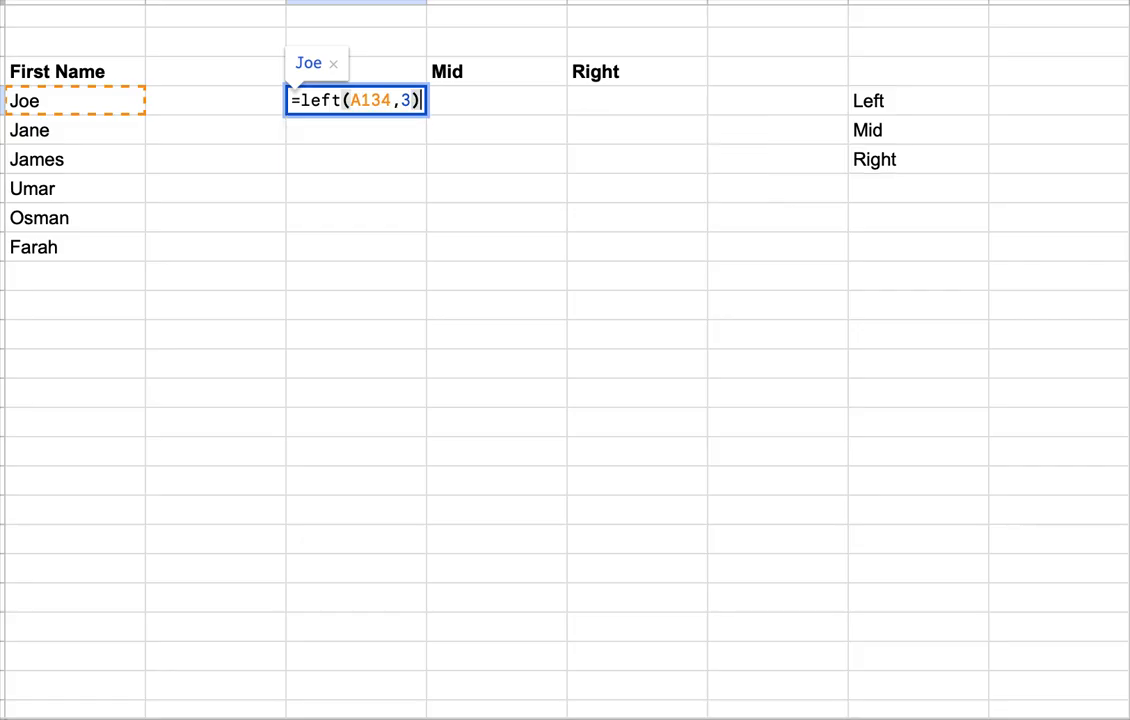
key("Return")
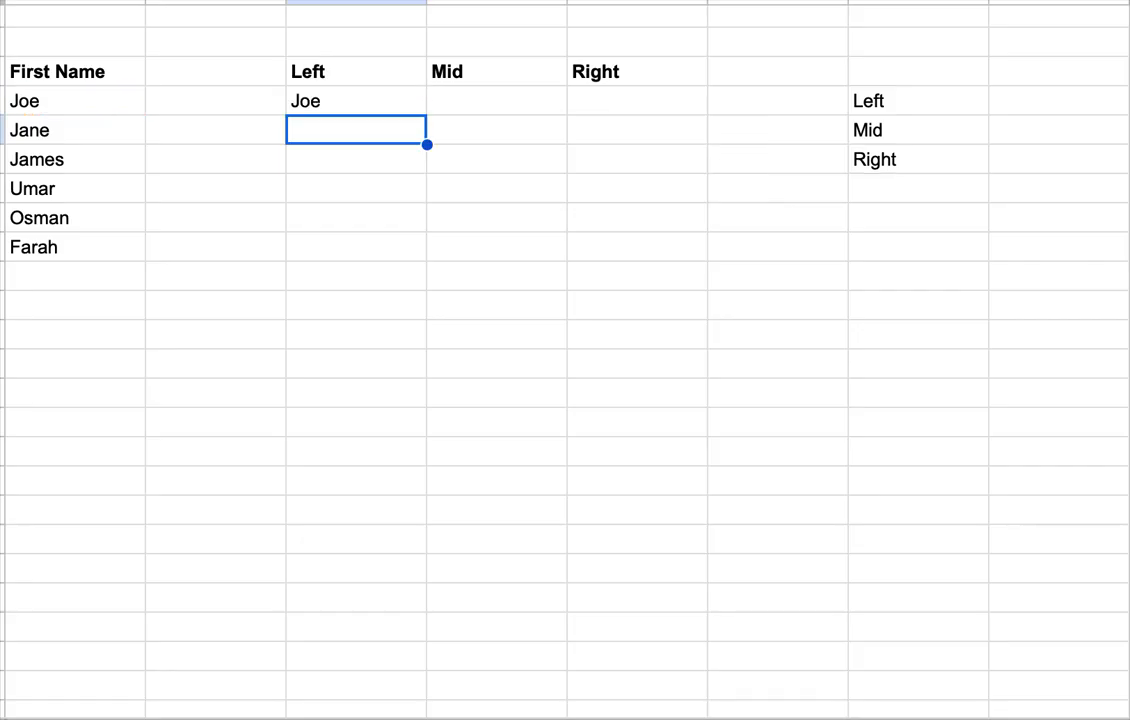
Step: Fill the LEFT formula down its column to the row of the last first name
left_click(380, 108)
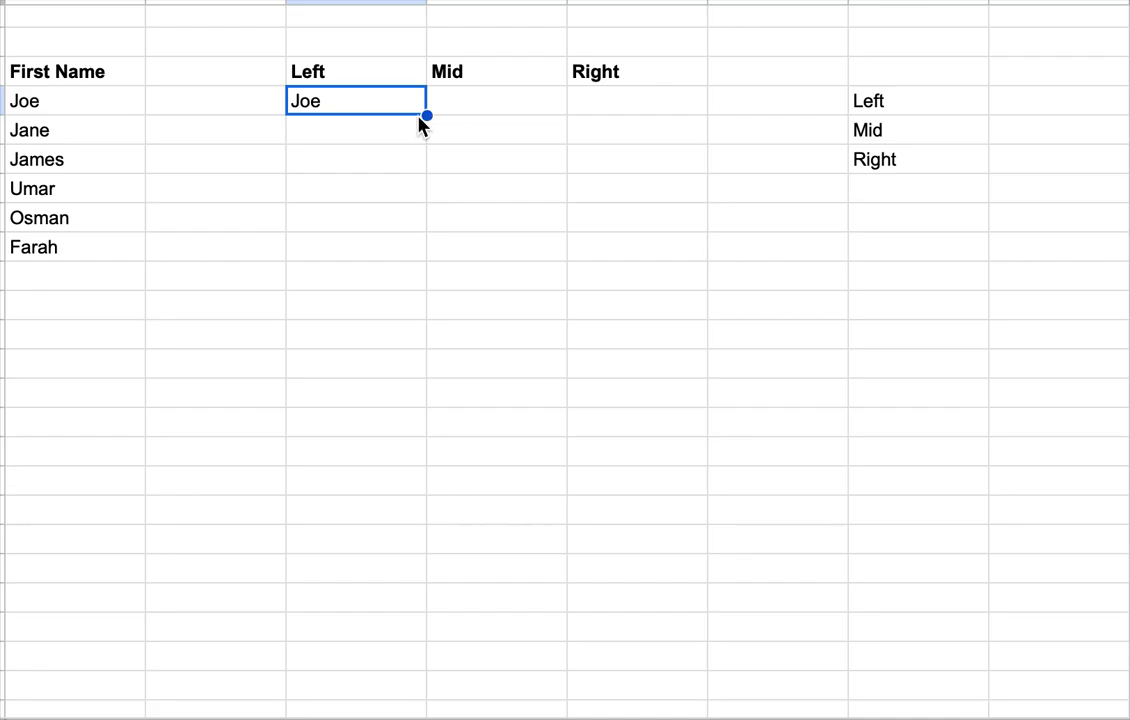
left_click_drag(424, 168, 420, 256)
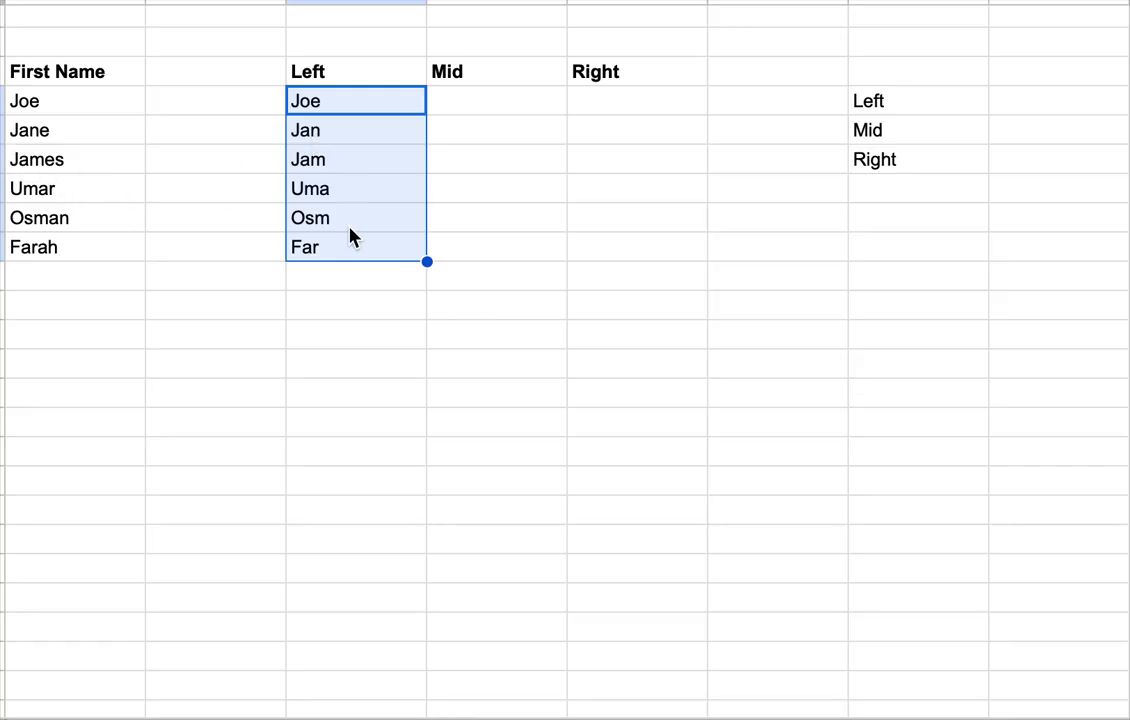
left_click(541, 255)
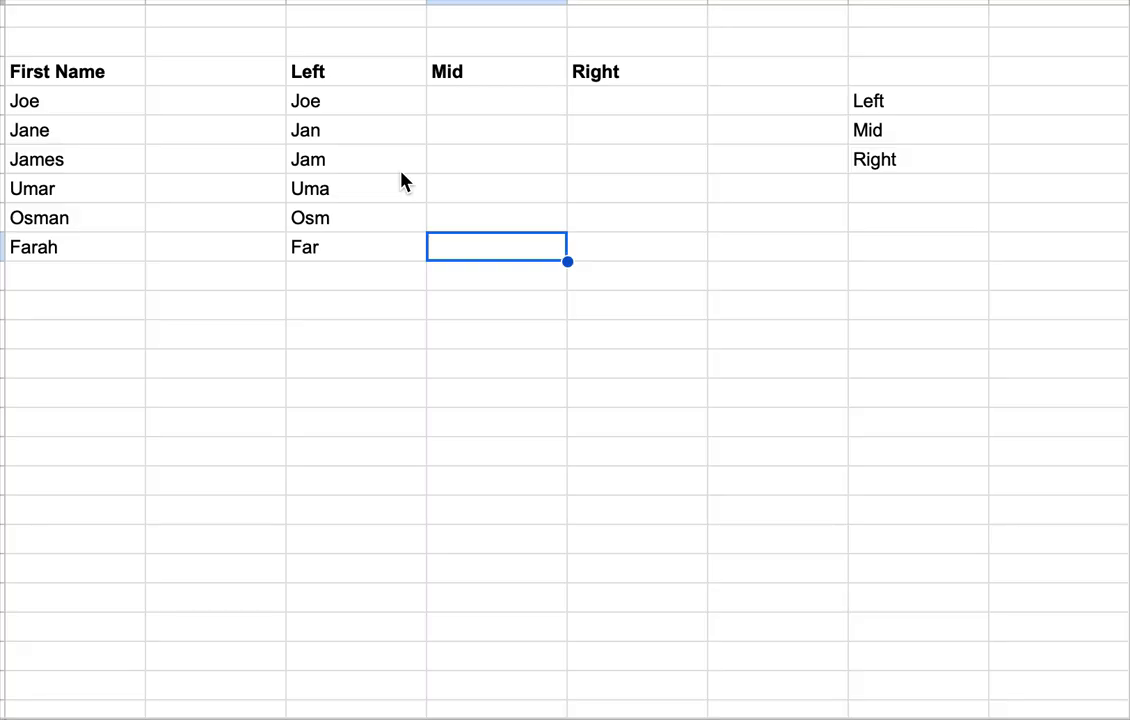
left_click(343, 96)
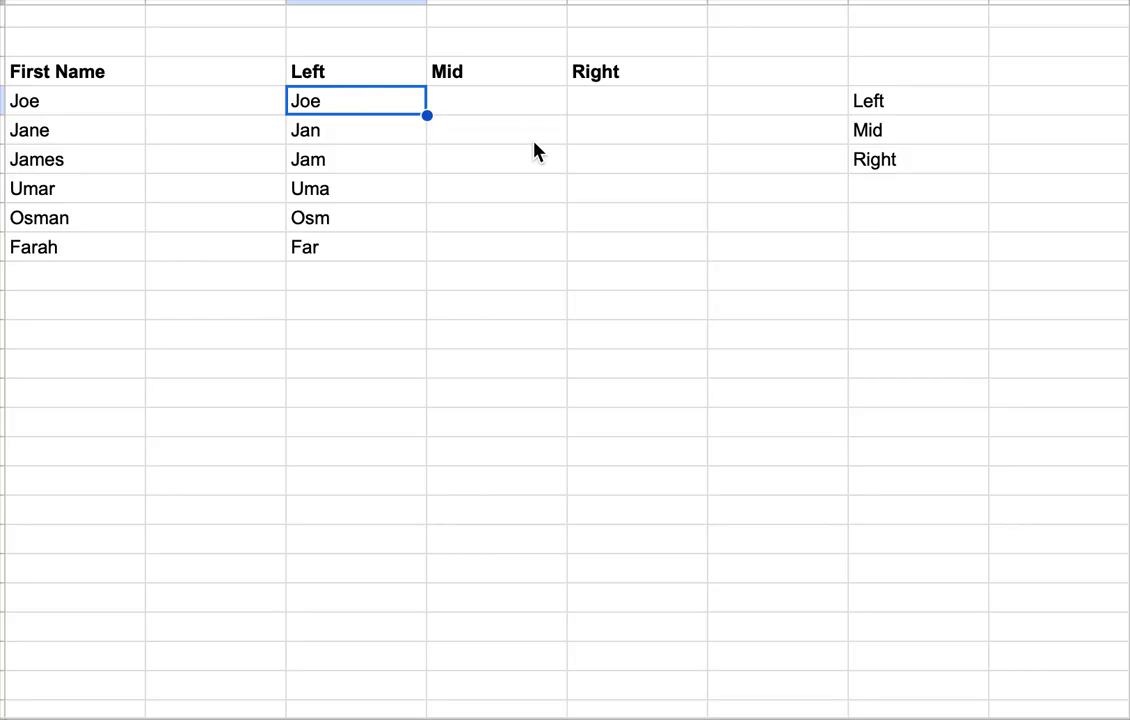
left_click(517, 113)
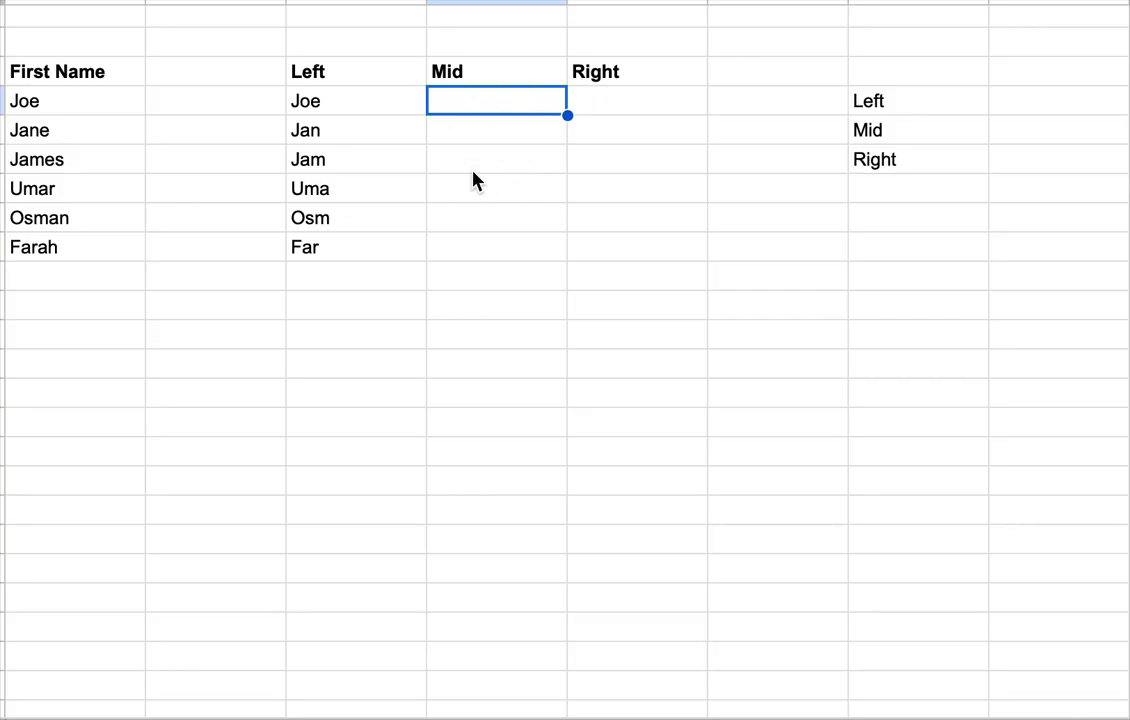
Step: Enter =right(A134,1) in the first cell under the Right heading and accept the suggested autofill for the remaining rows
left_click(632, 108)
type("=")
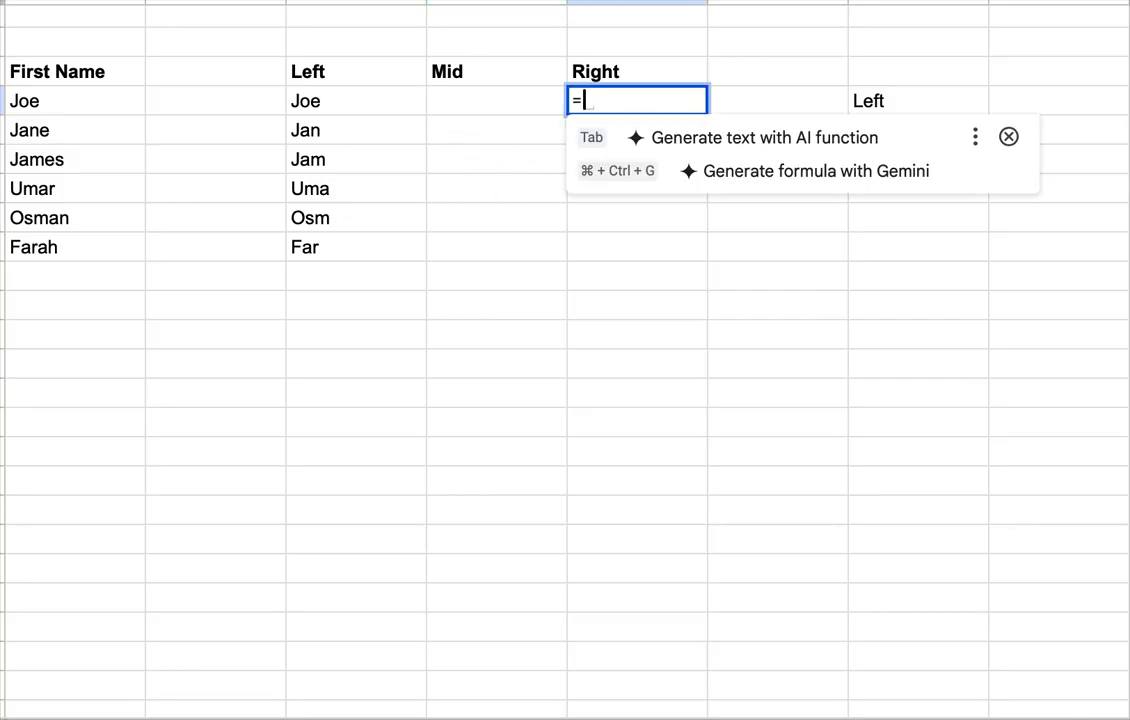
type("right(")
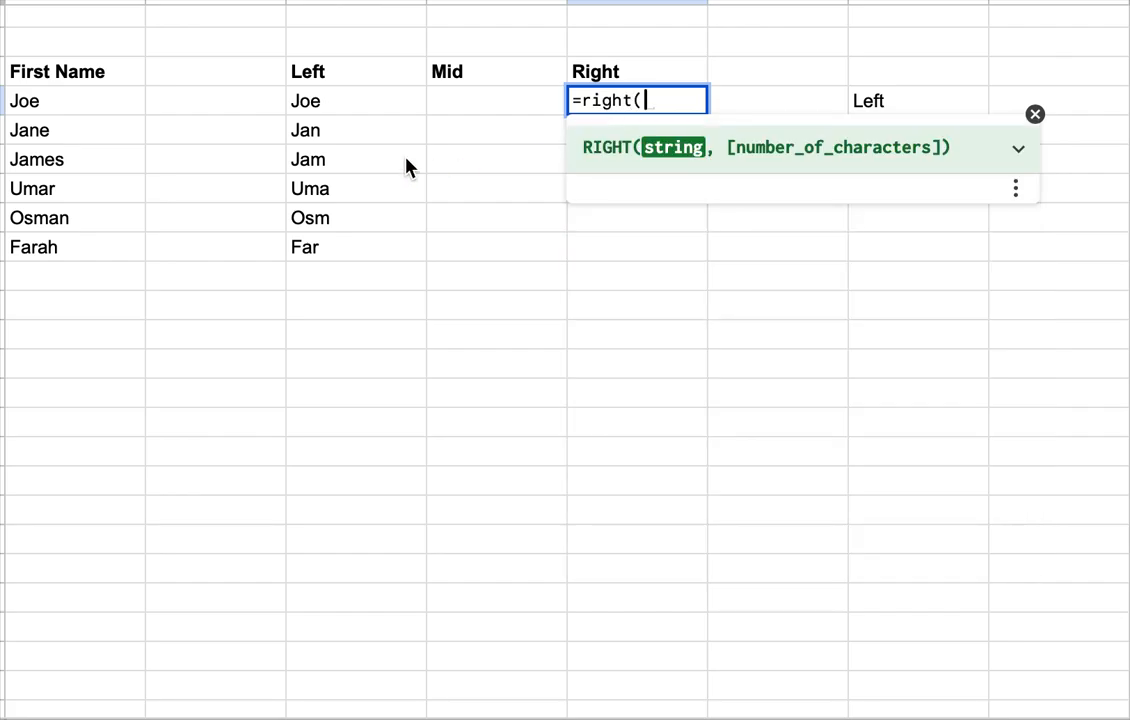
left_click(72, 104)
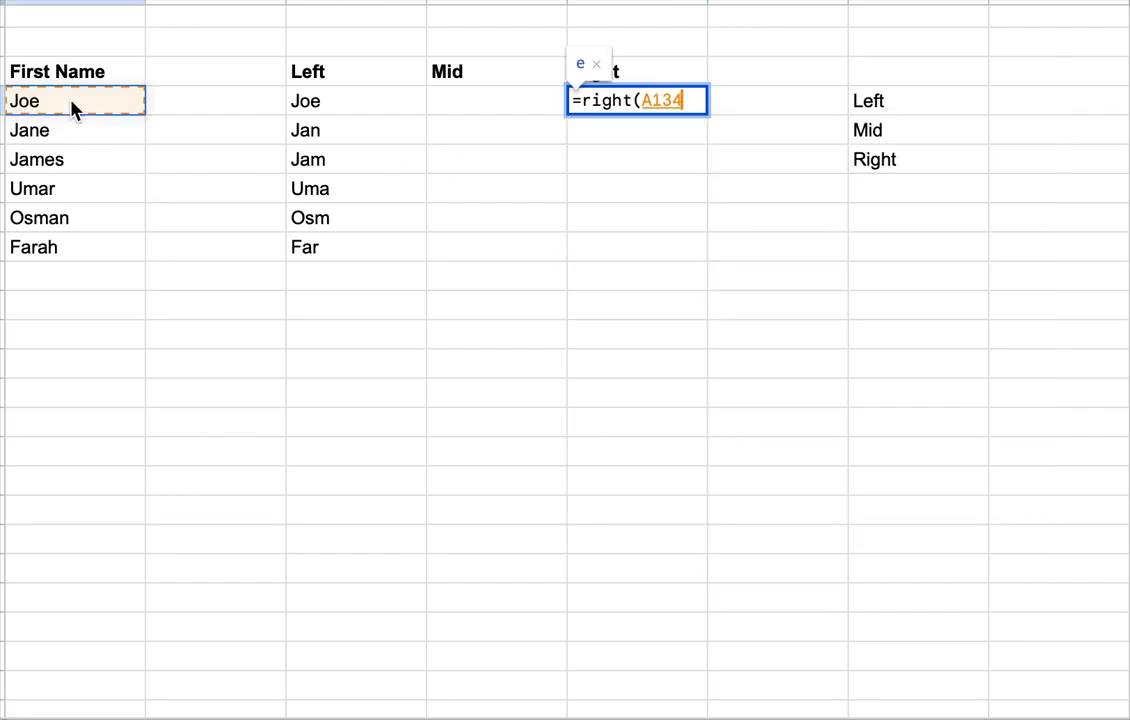
type(",")
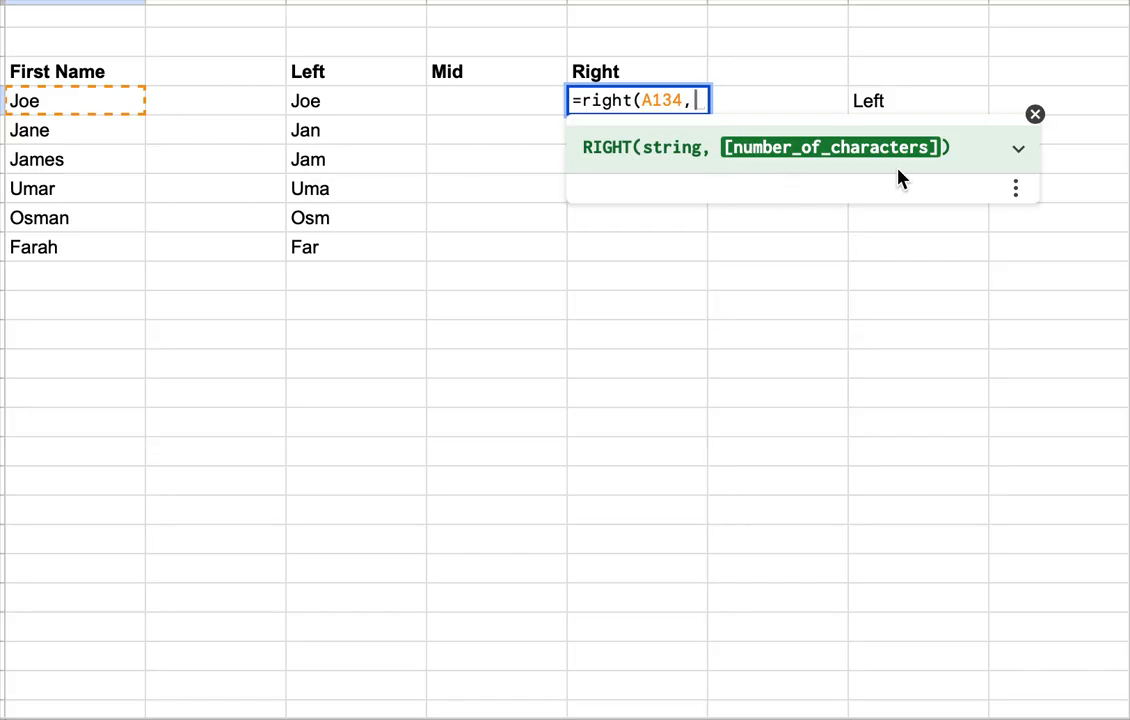
type("2")
key("BackSpace")
type("1)")
key("Return")
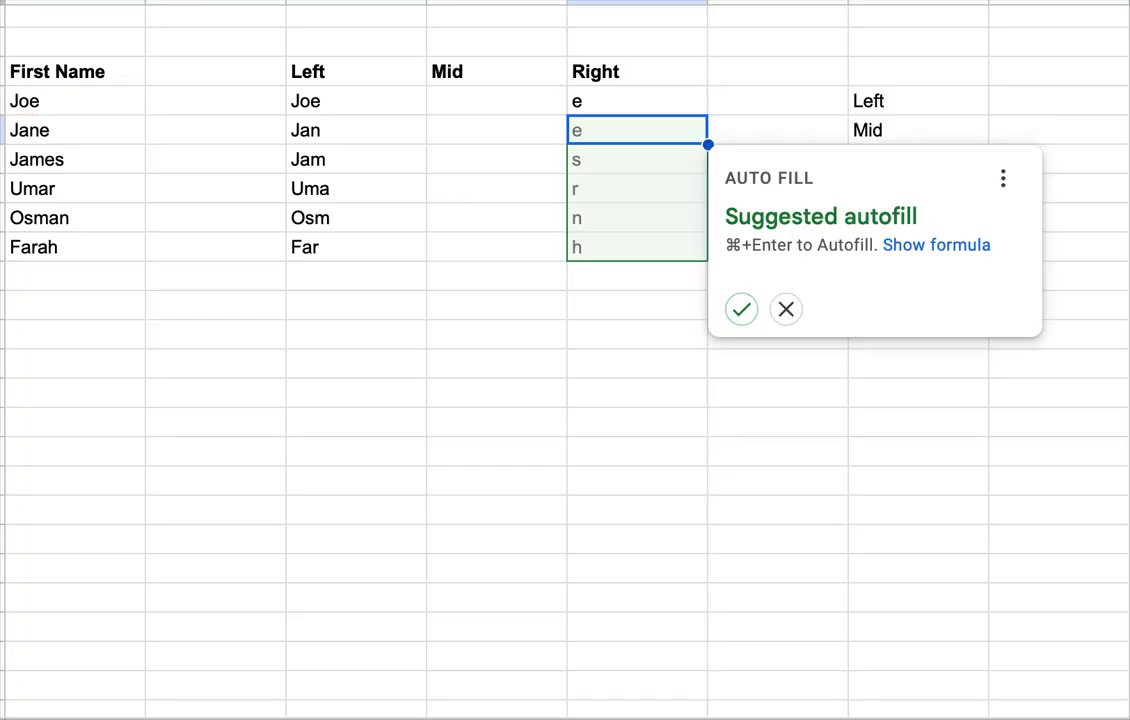
left_click(753, 311)
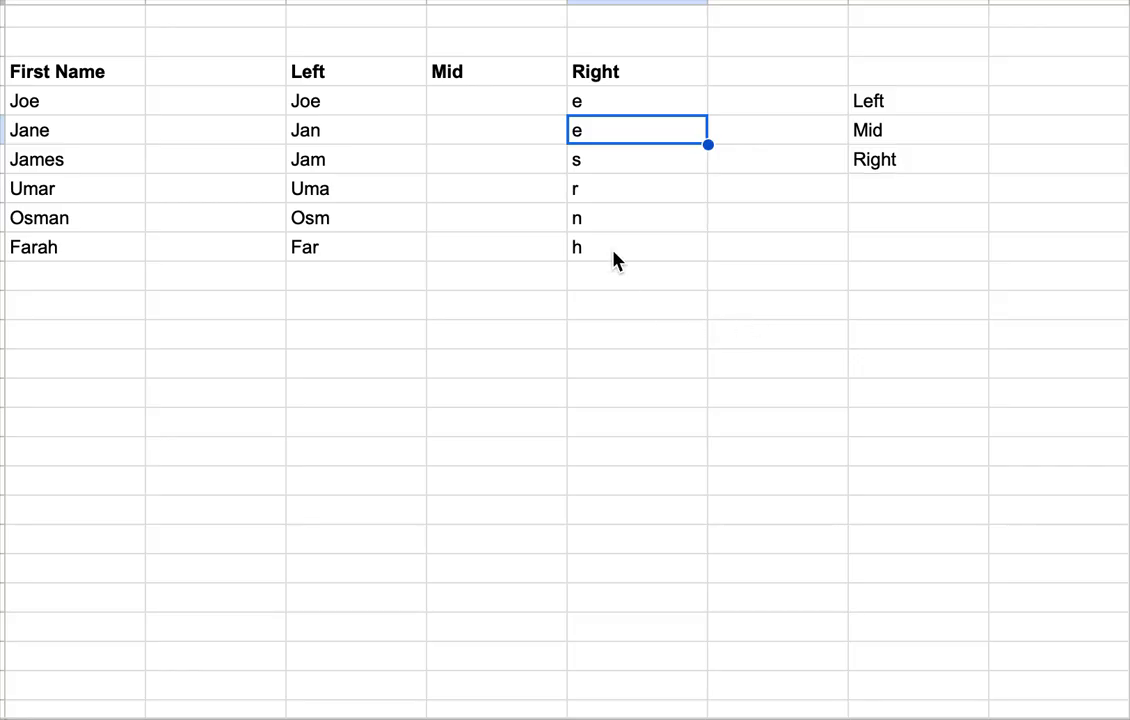
Step: Set the number of characters in the first cell's RIGHT formula to 2
left_click(617, 106)
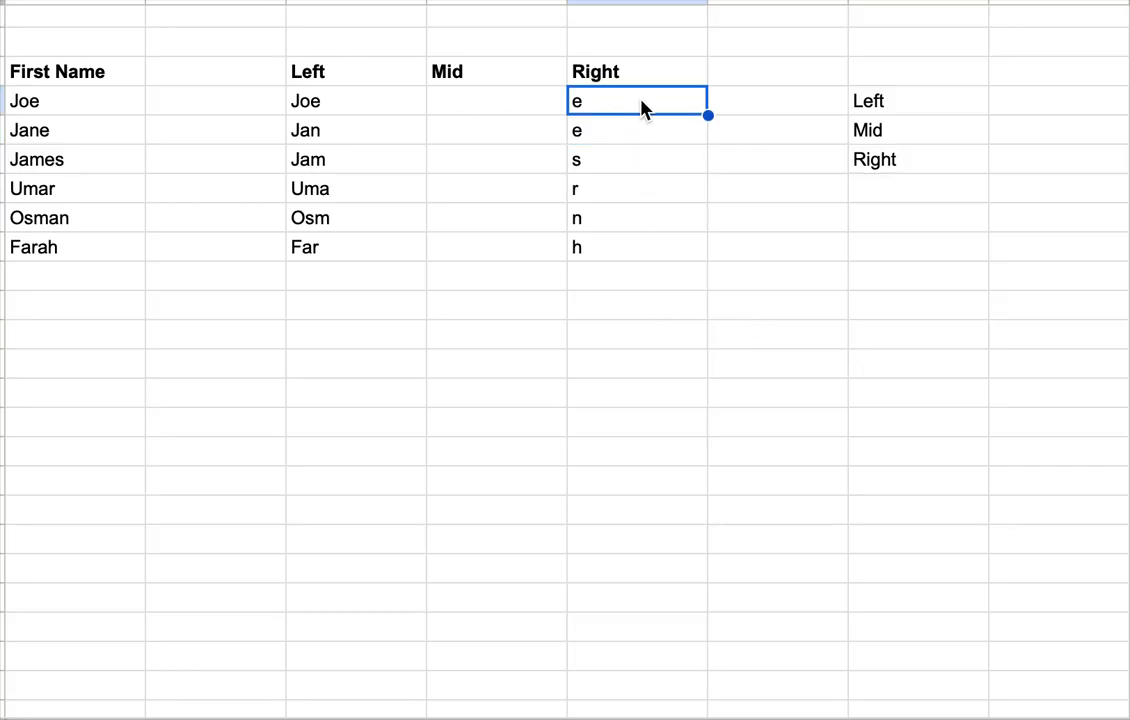
double_click(641, 108)
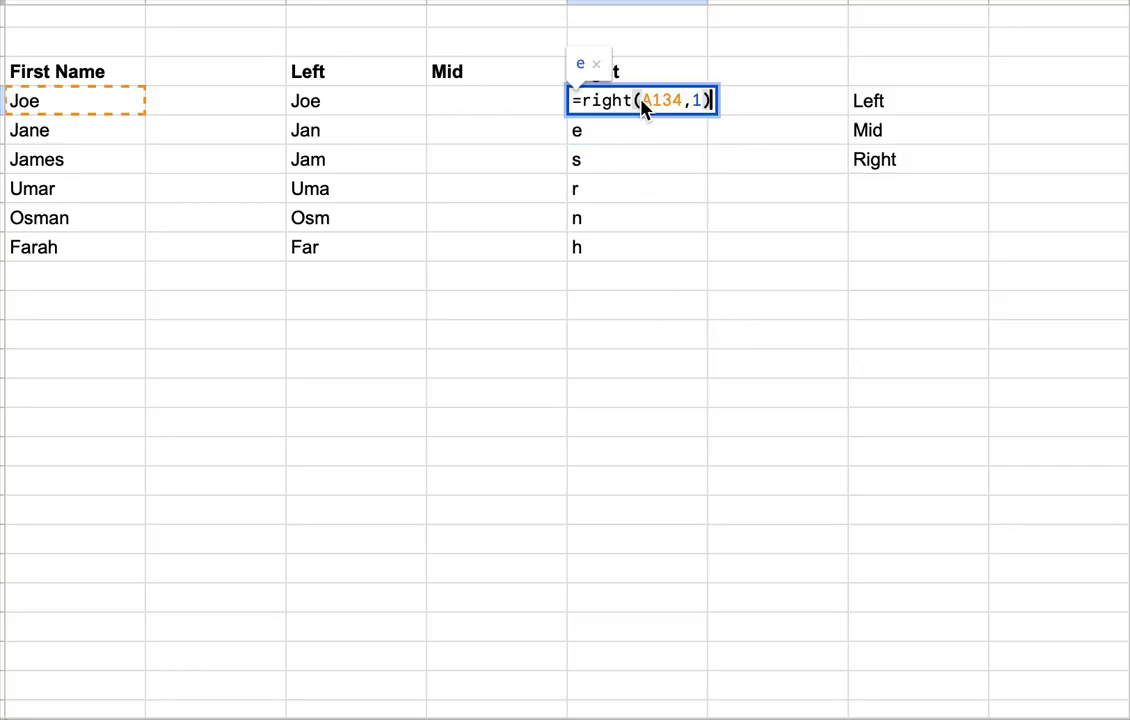
left_click(704, 102)
key("BackSpace")
type("2")
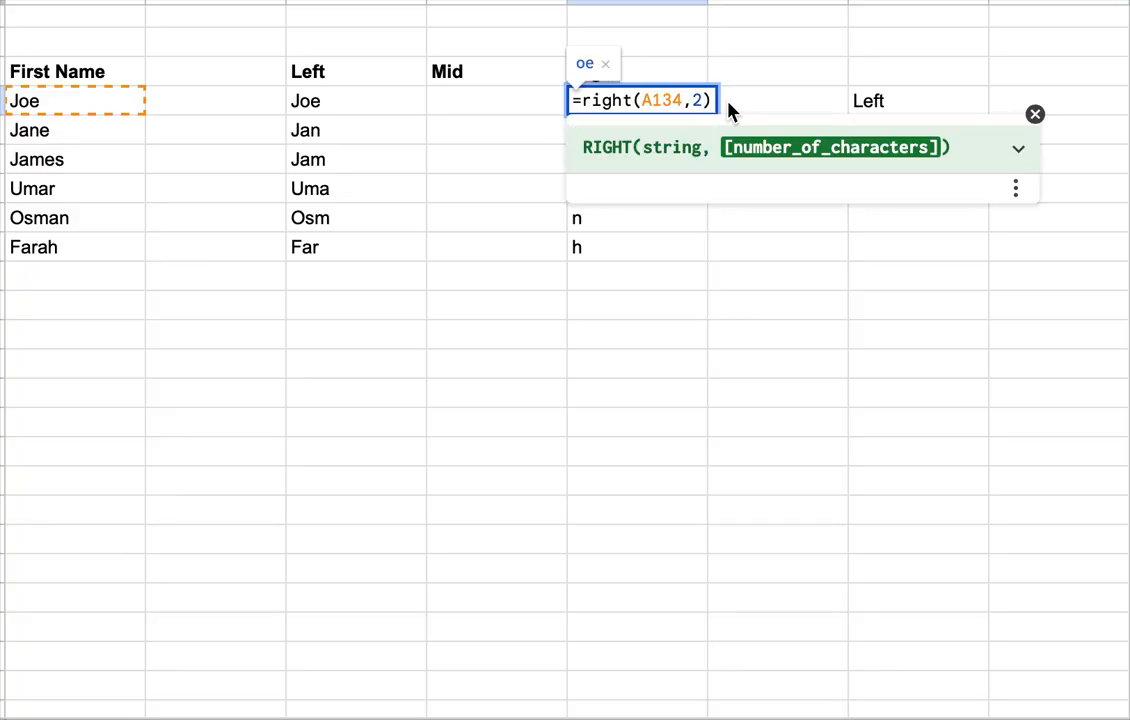
key("Return")
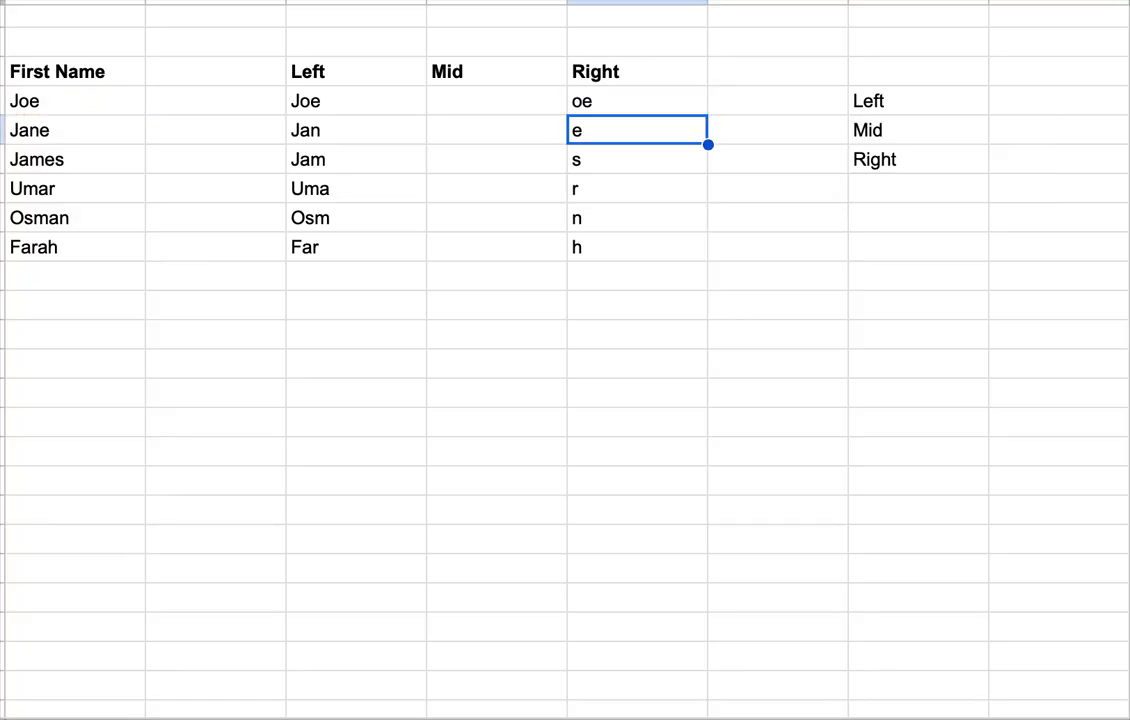
Step: Fill the updated RIGHT formula down its column to the row of the last first name
left_click(645, 111)
left_click_drag(708, 116, 700, 262)
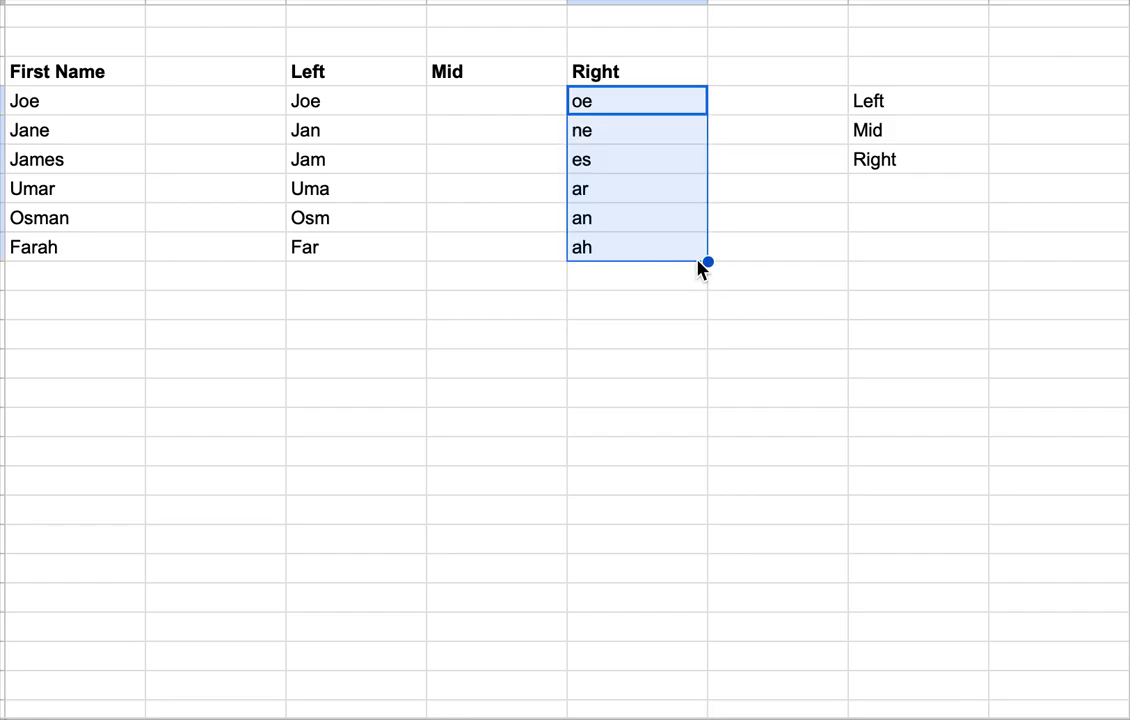
left_click(626, 108)
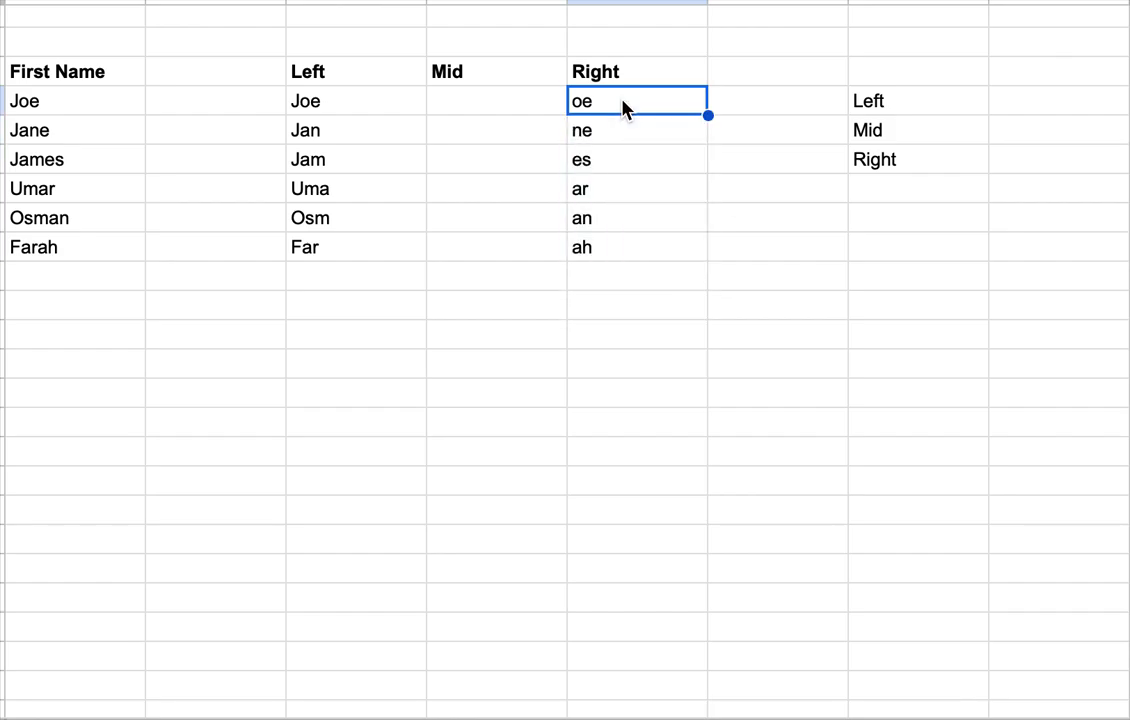
Step: Set the number of characters in the first cell's RIGHT formula to 3 and fill it down to the row of the last first name
double_click(622, 108)
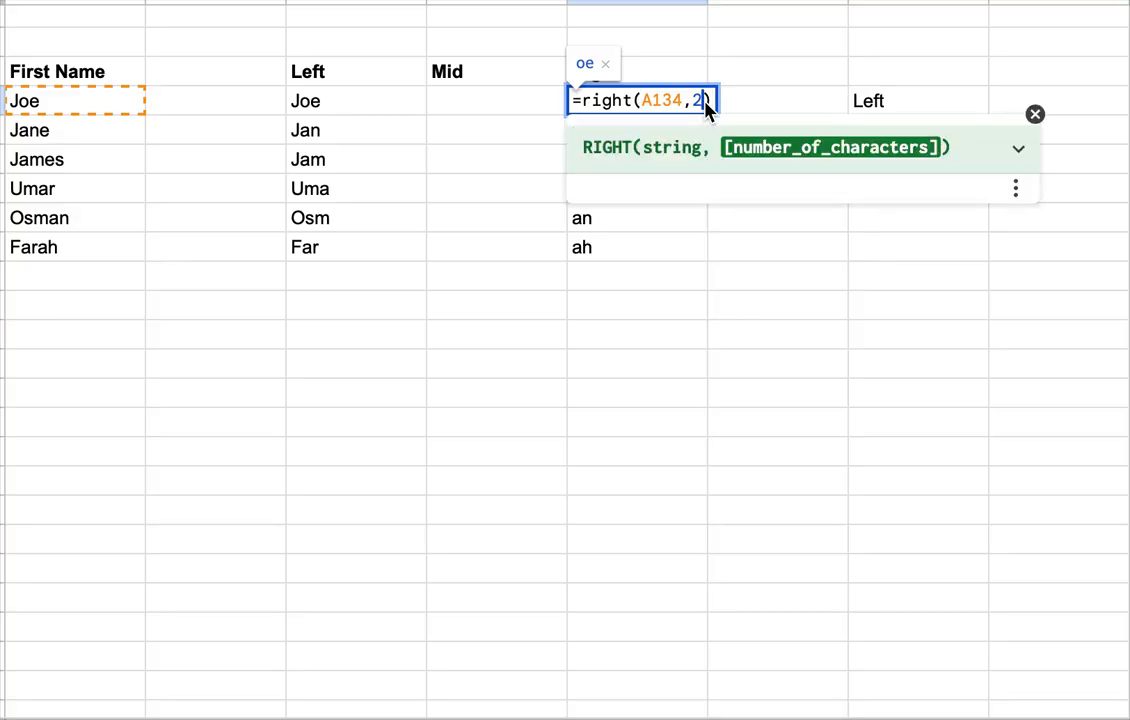
key("BackSpace")
type("3")
key("Return")
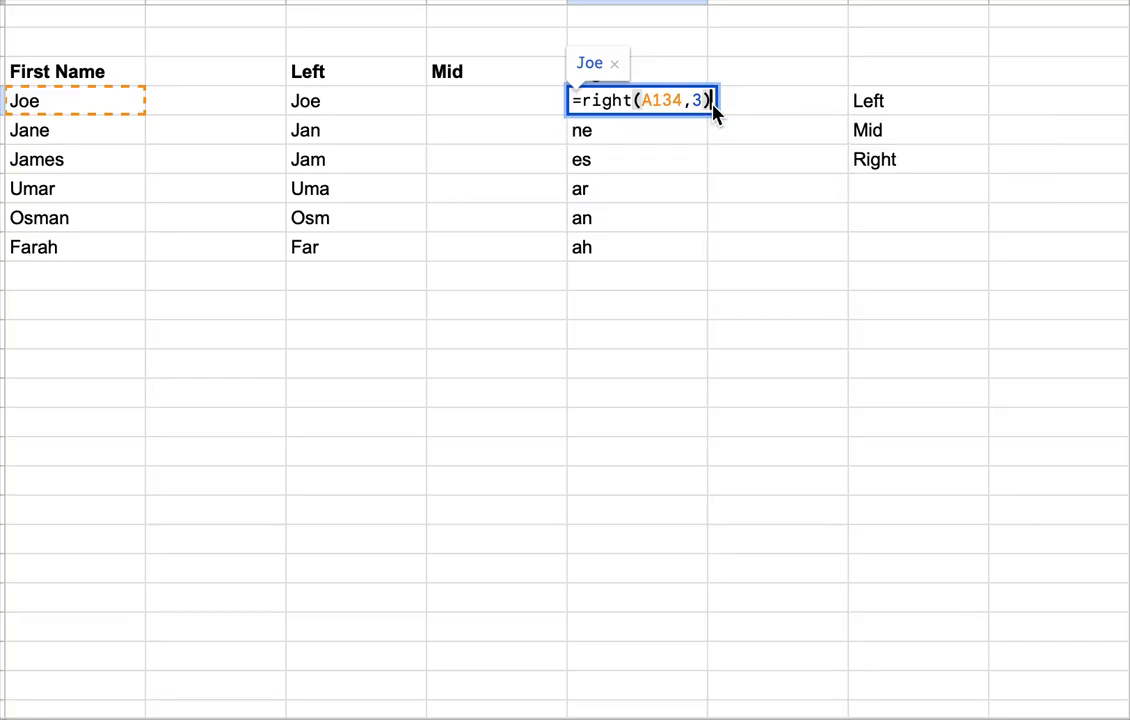
left_click(653, 104)
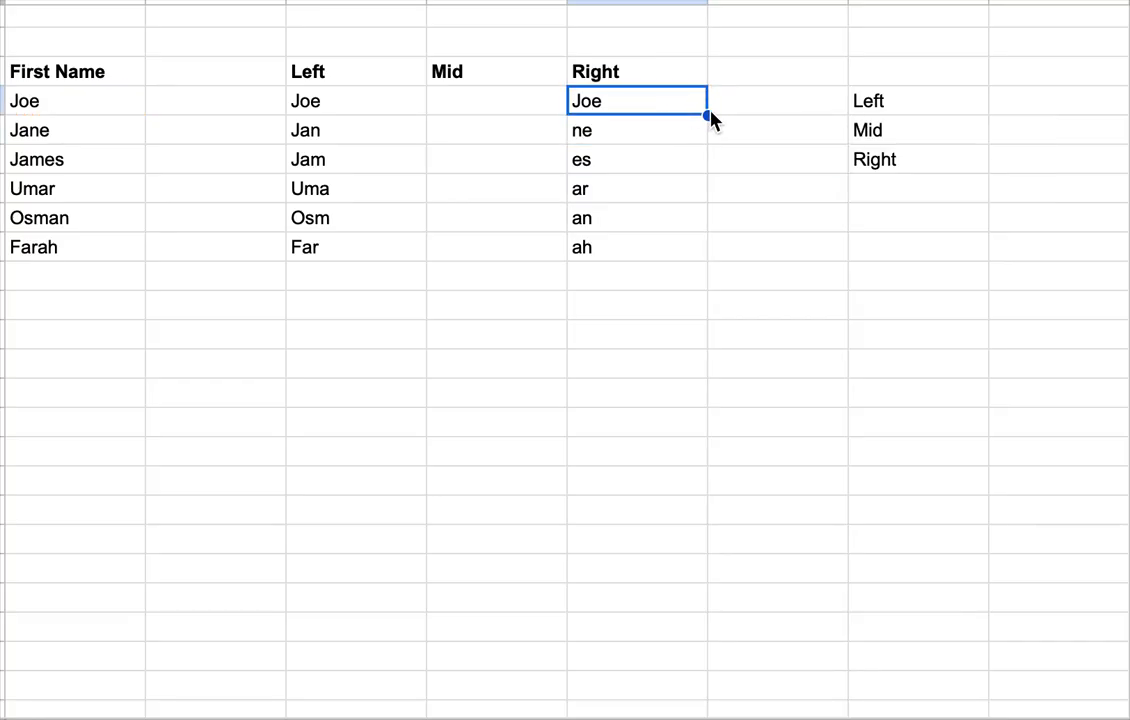
left_click_drag(709, 116, 691, 267)
Step: Enter =mid(A134,1,2) in the first cell under the Mid heading and accept the suggested autofill for the remaining rows
left_click(448, 103)
type("=")
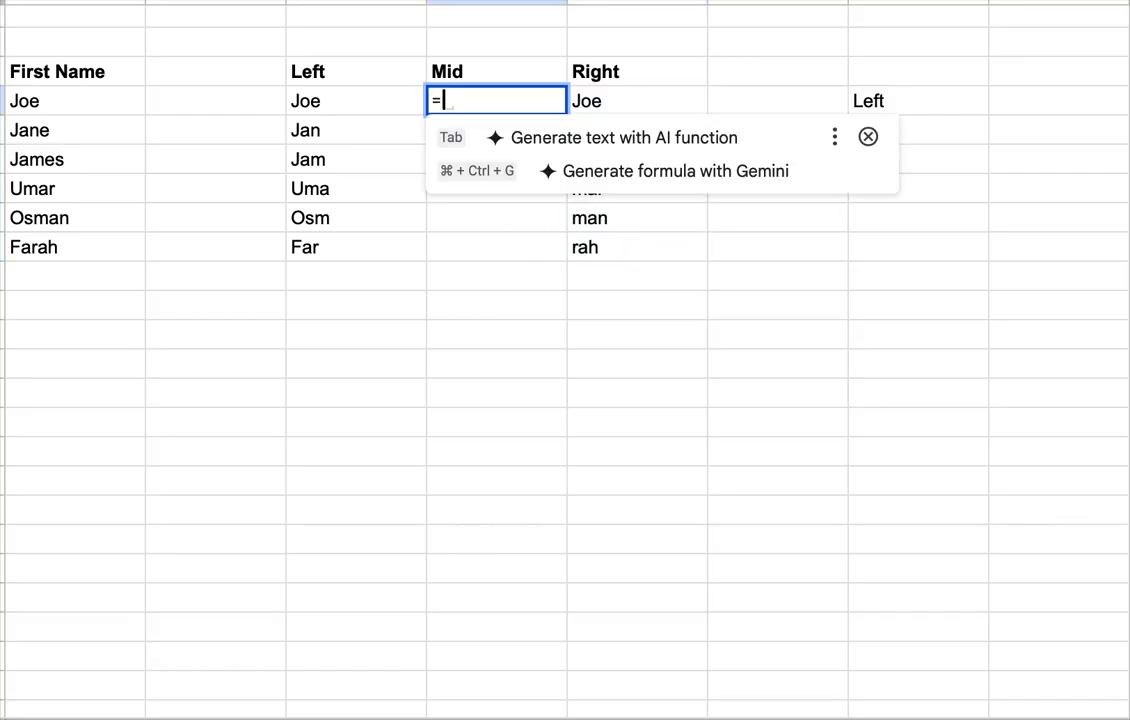
type("mid(")
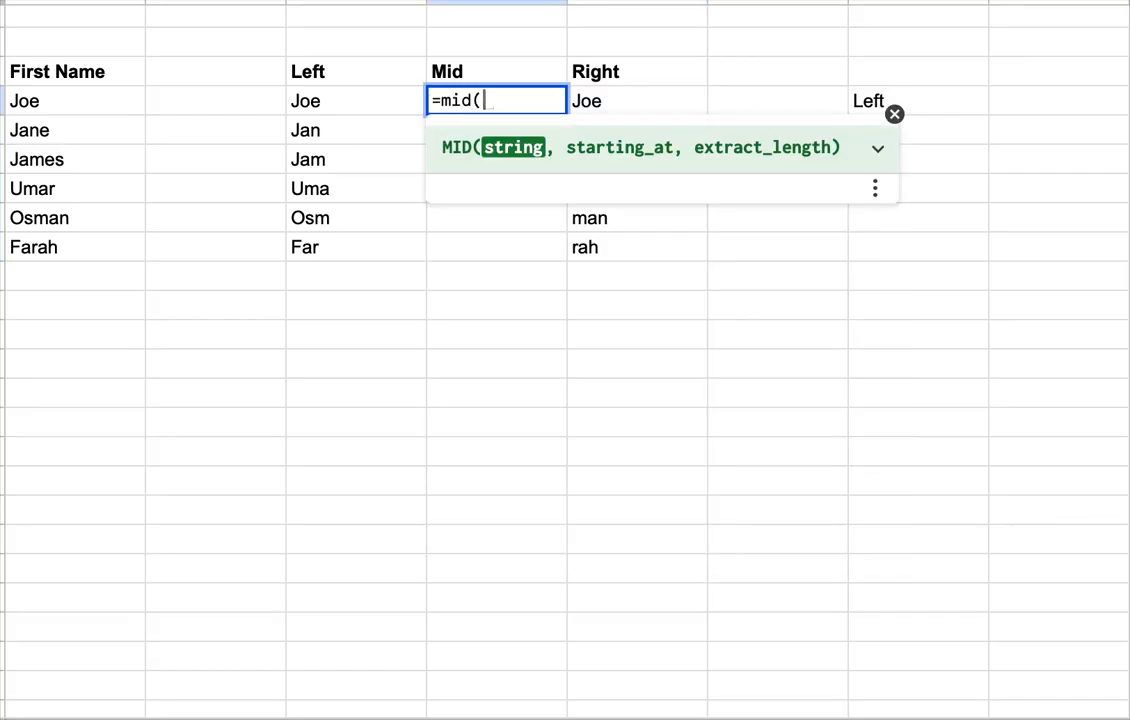
left_click(70, 104)
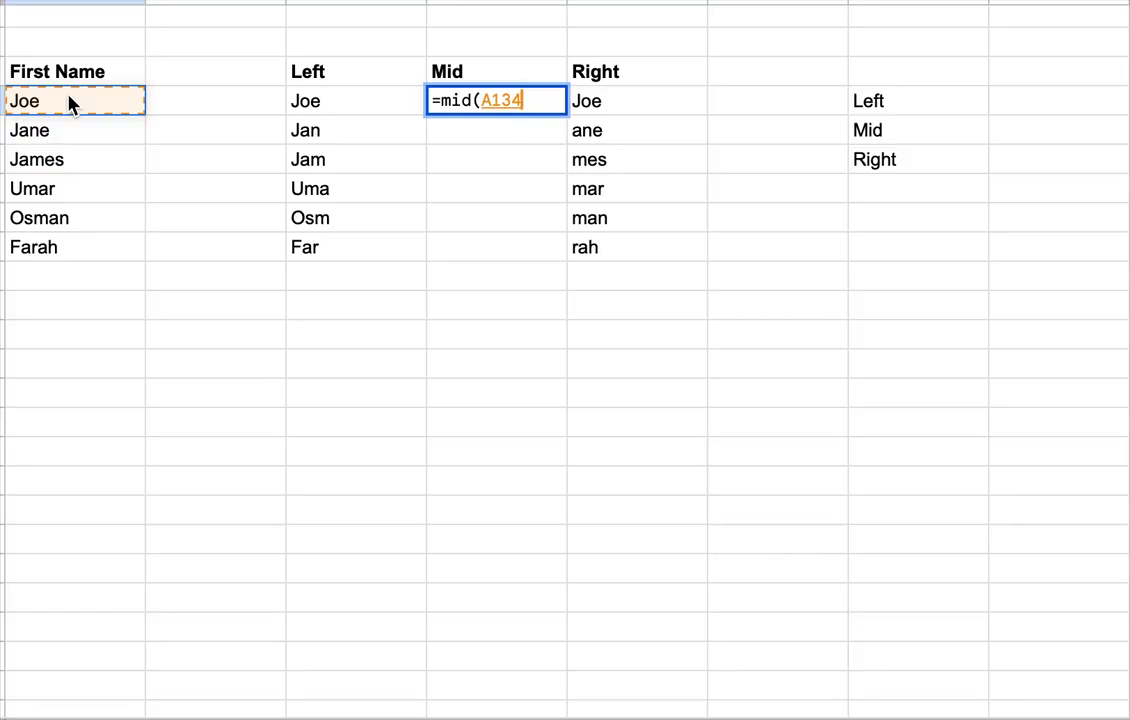
type(",")
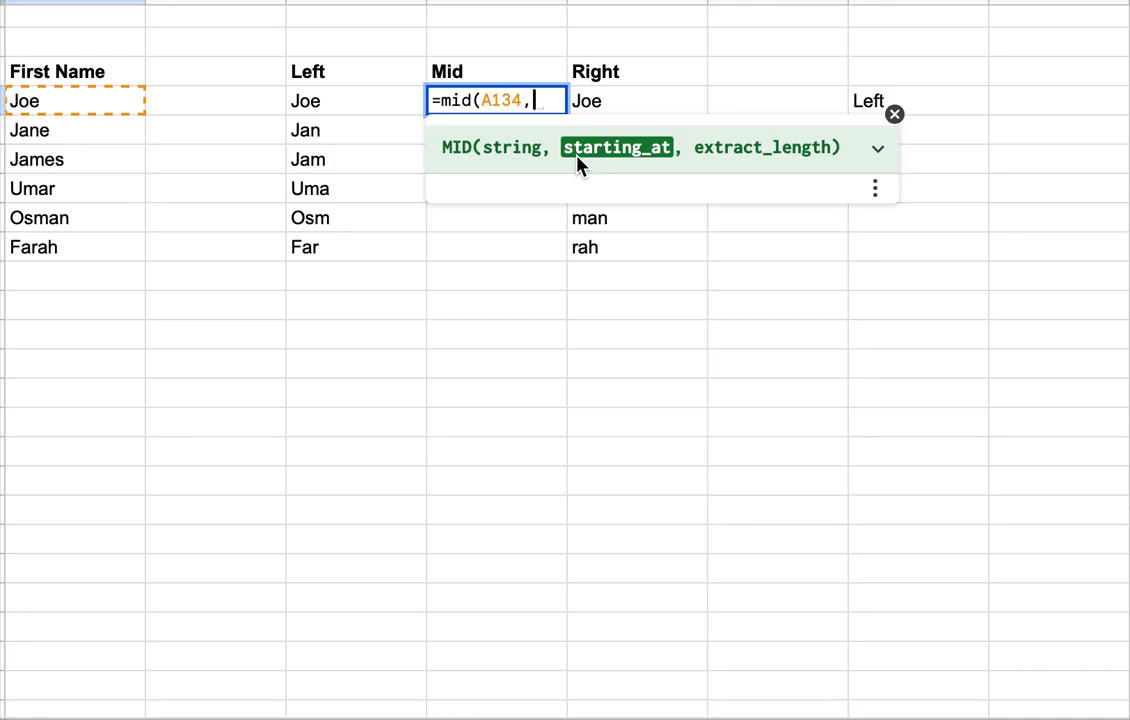
type("1,")
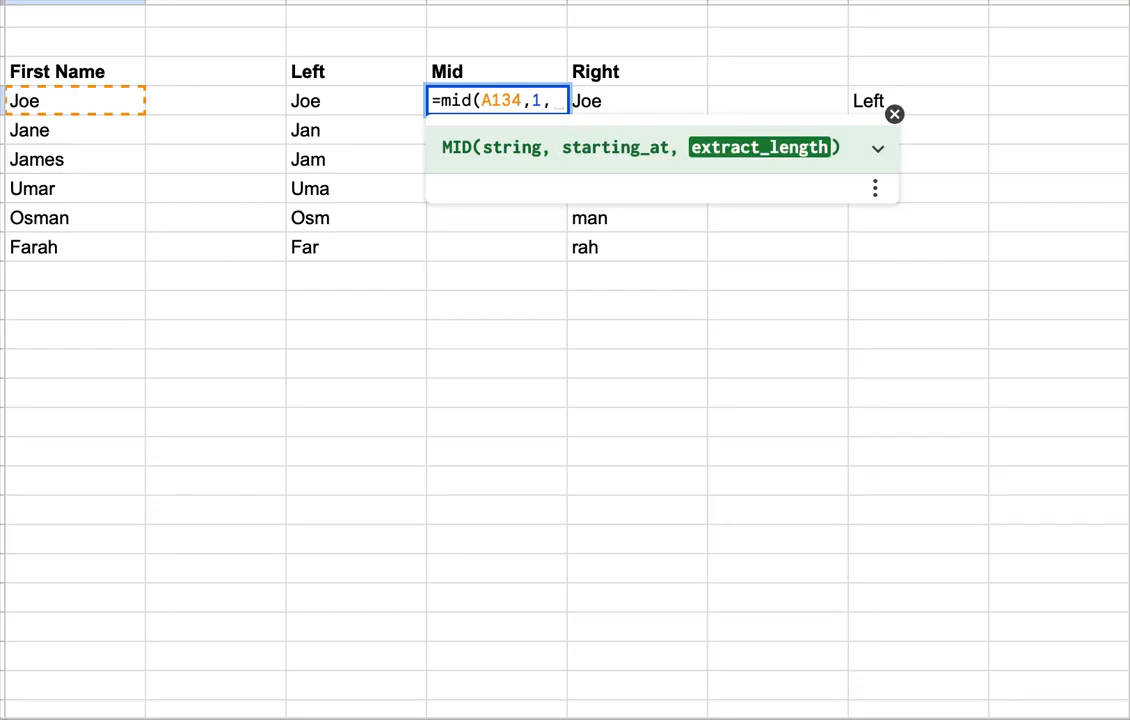
type("2")
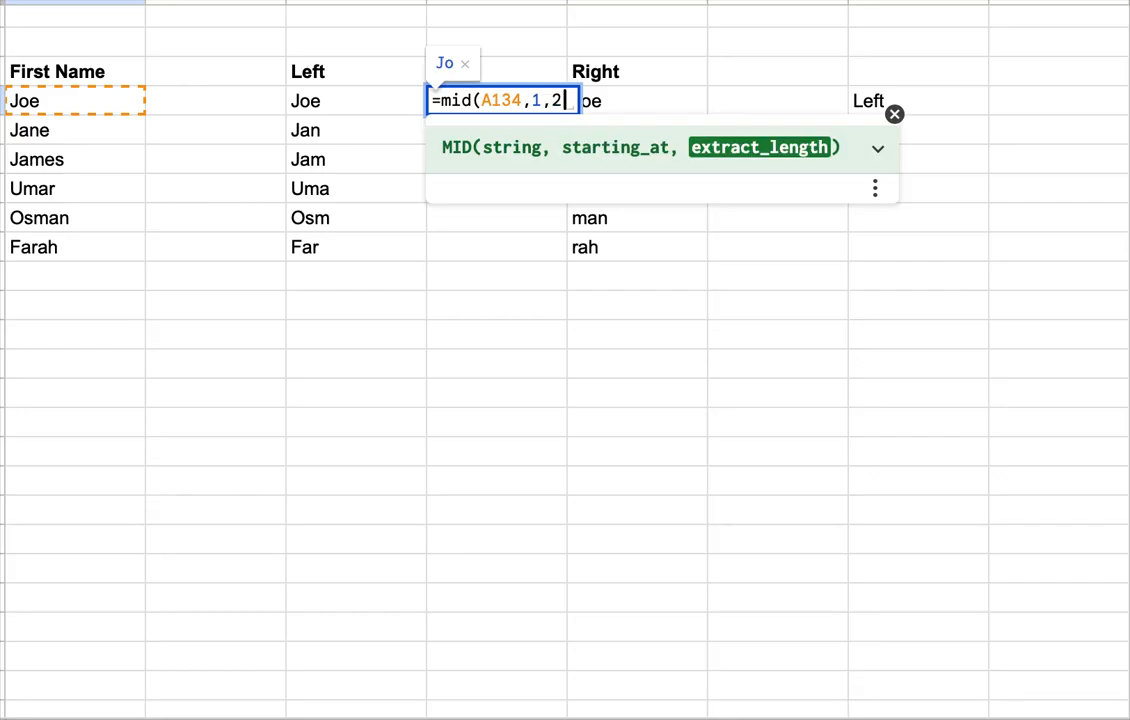
type(")")
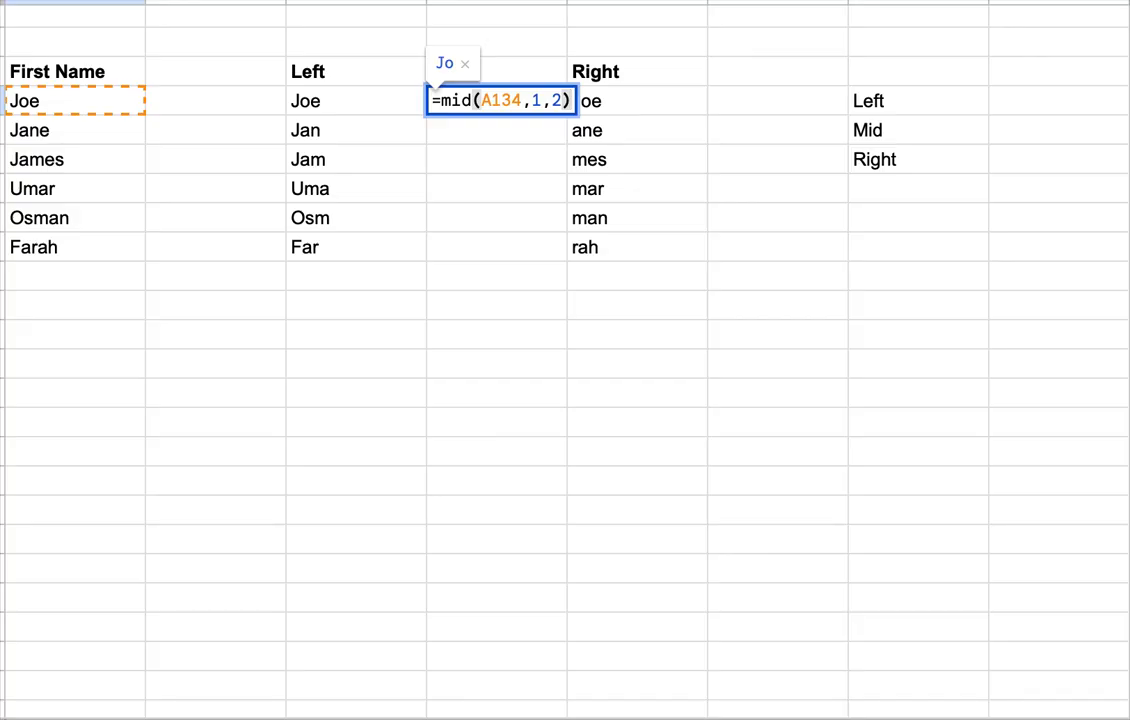
key("Return")
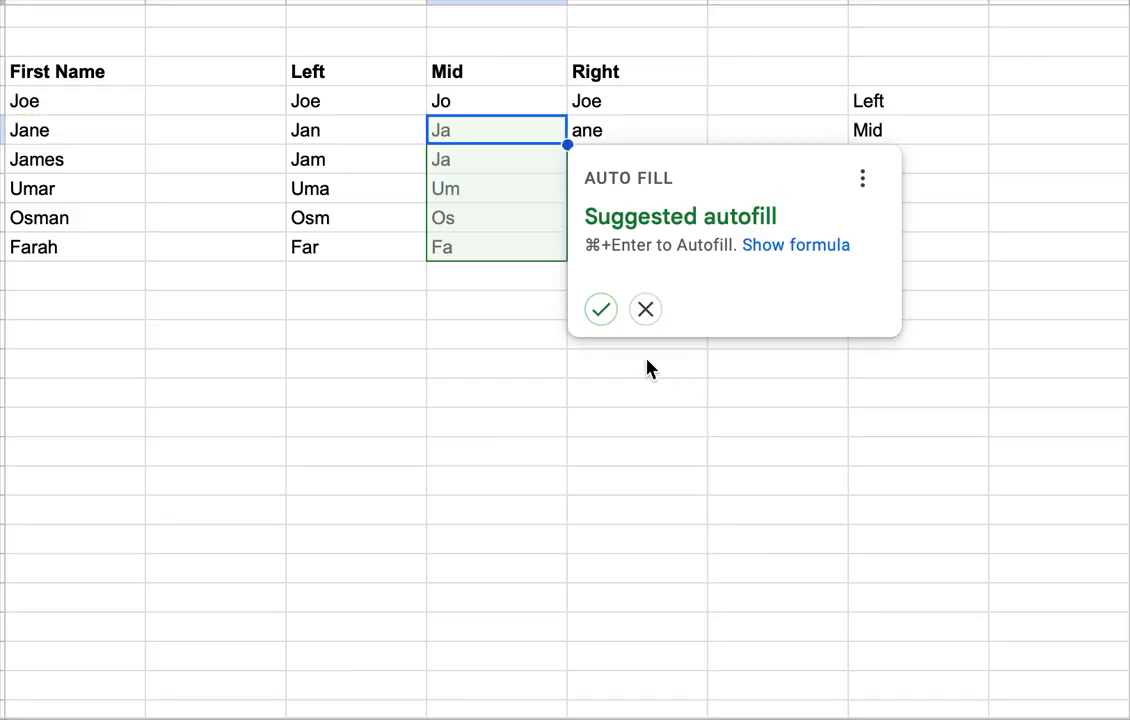
left_click(603, 311)
Step: Set the starting position in the first cell's MID formula to 2, keeping the extract length at 2
left_click(471, 104)
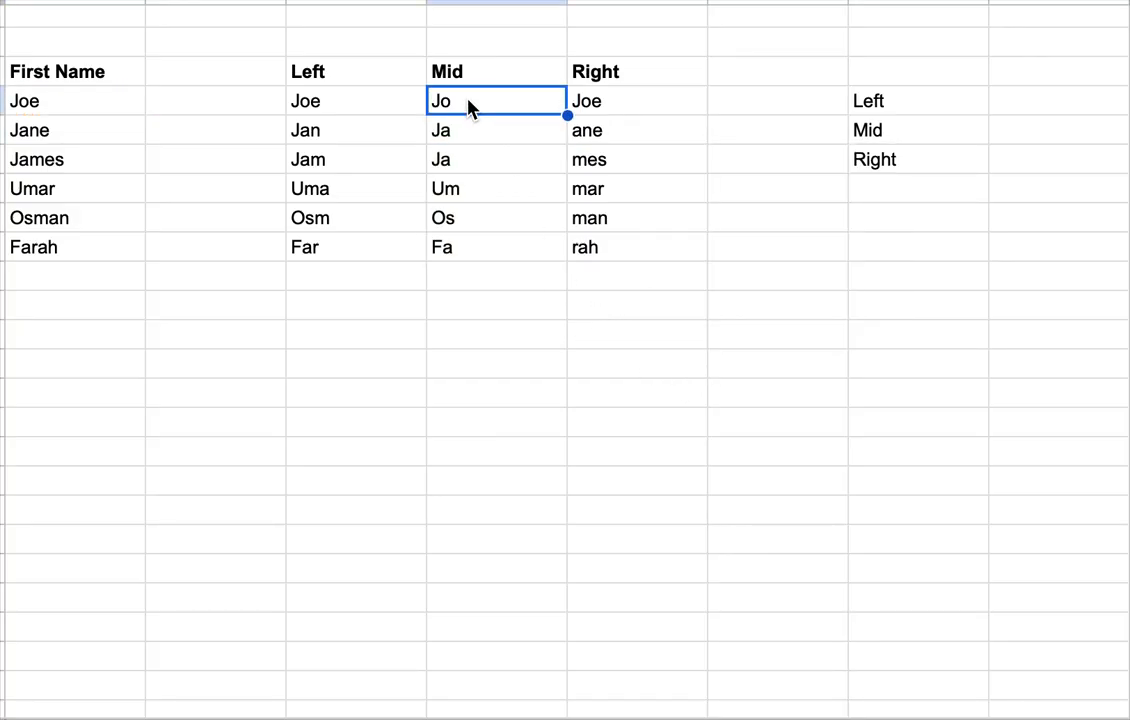
double_click(471, 104)
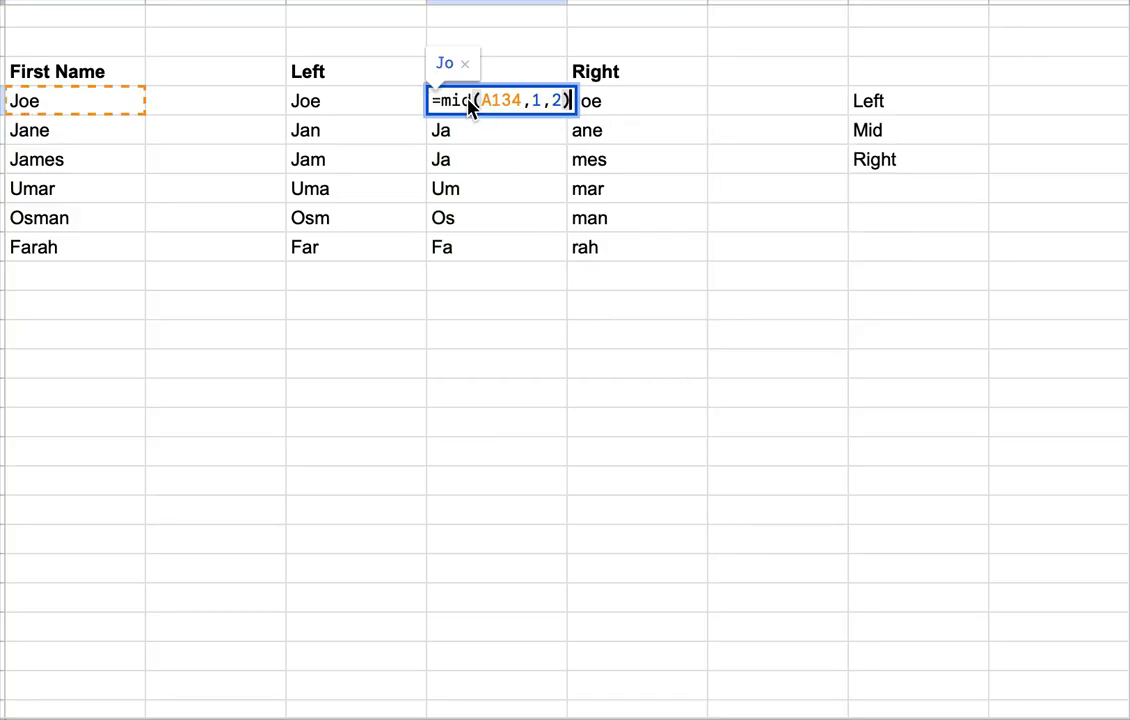
left_click(540, 107)
key("BackSpace")
type("2")
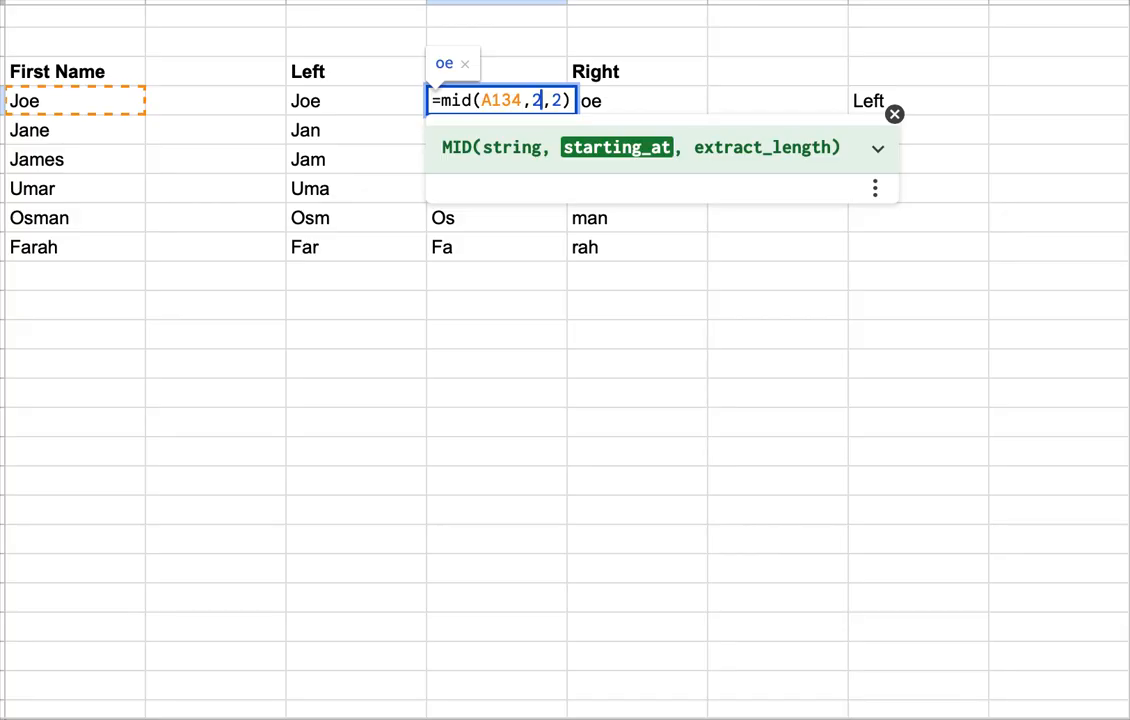
left_click(564, 103)
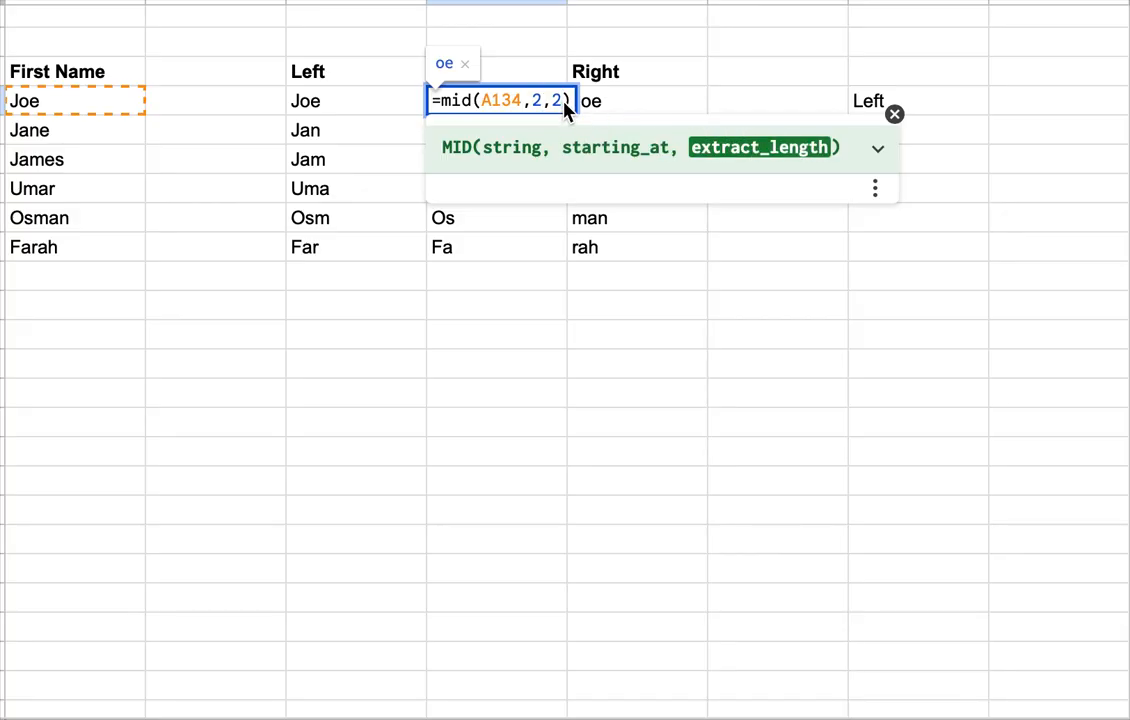
key("Return")
Step: Fill the updated MID formula down its column to the row of the last first name
left_click(511, 108)
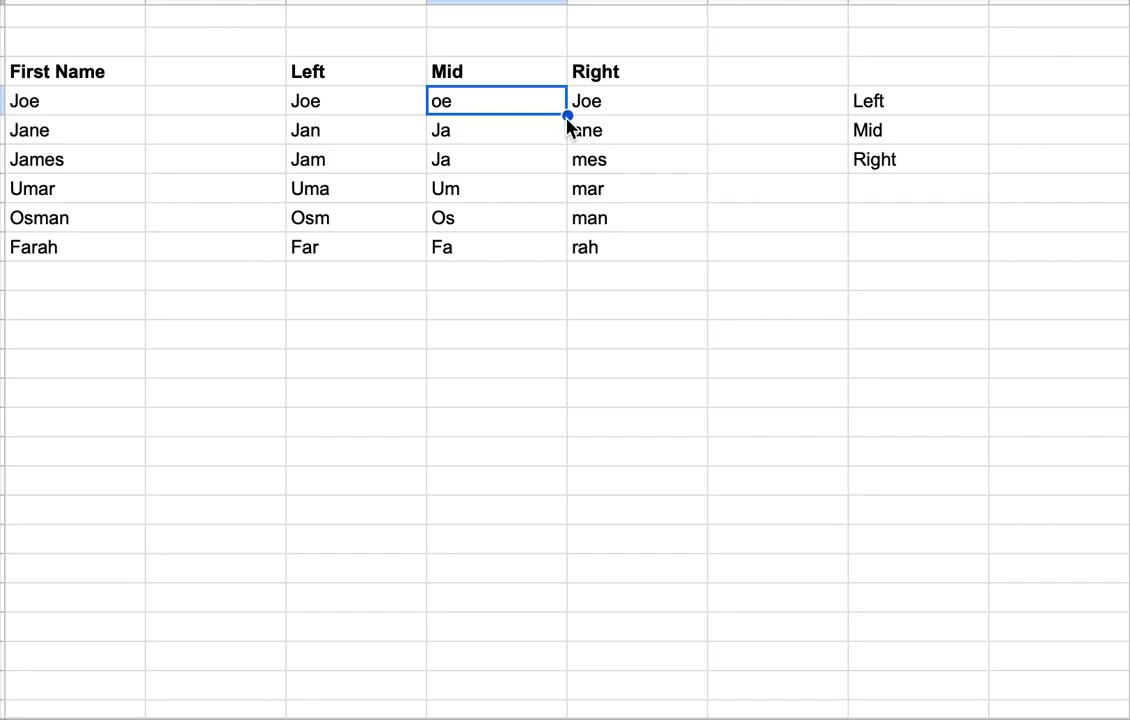
left_click_drag(567, 116, 549, 264)
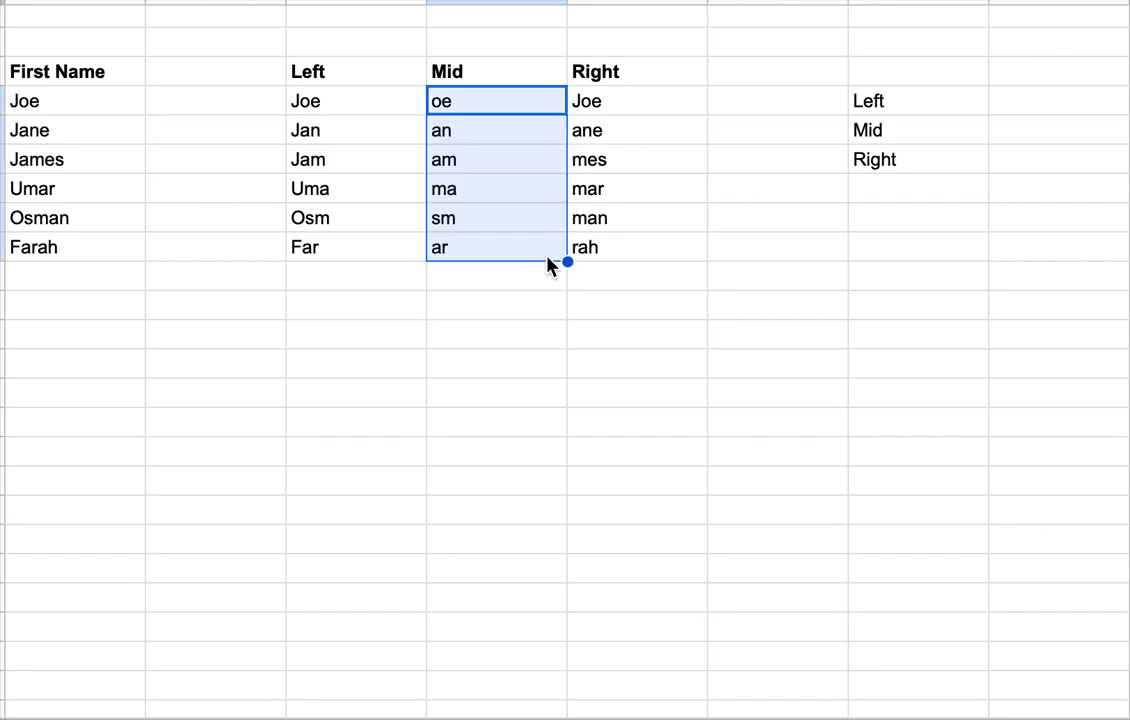
left_click(478, 108)
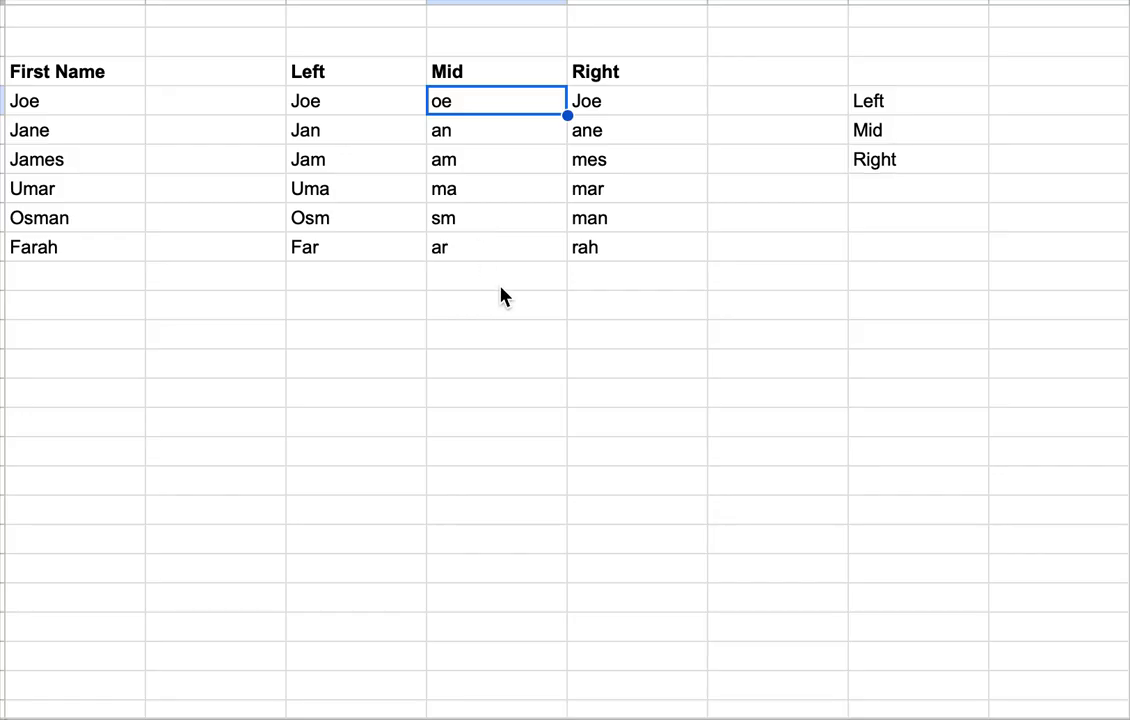